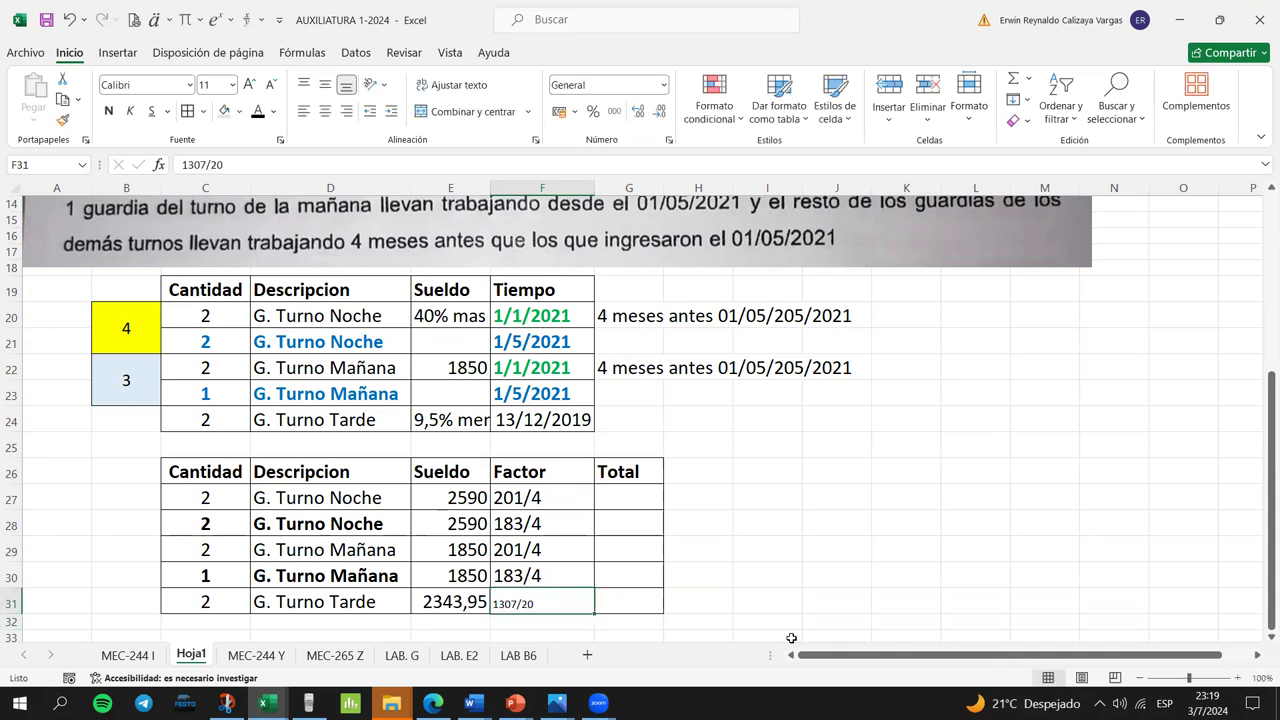
- Set the font size of the 1307/20 factor in F31 to 18 and widen the Total column
left_click(215, 84)
type("18")
key("Return")
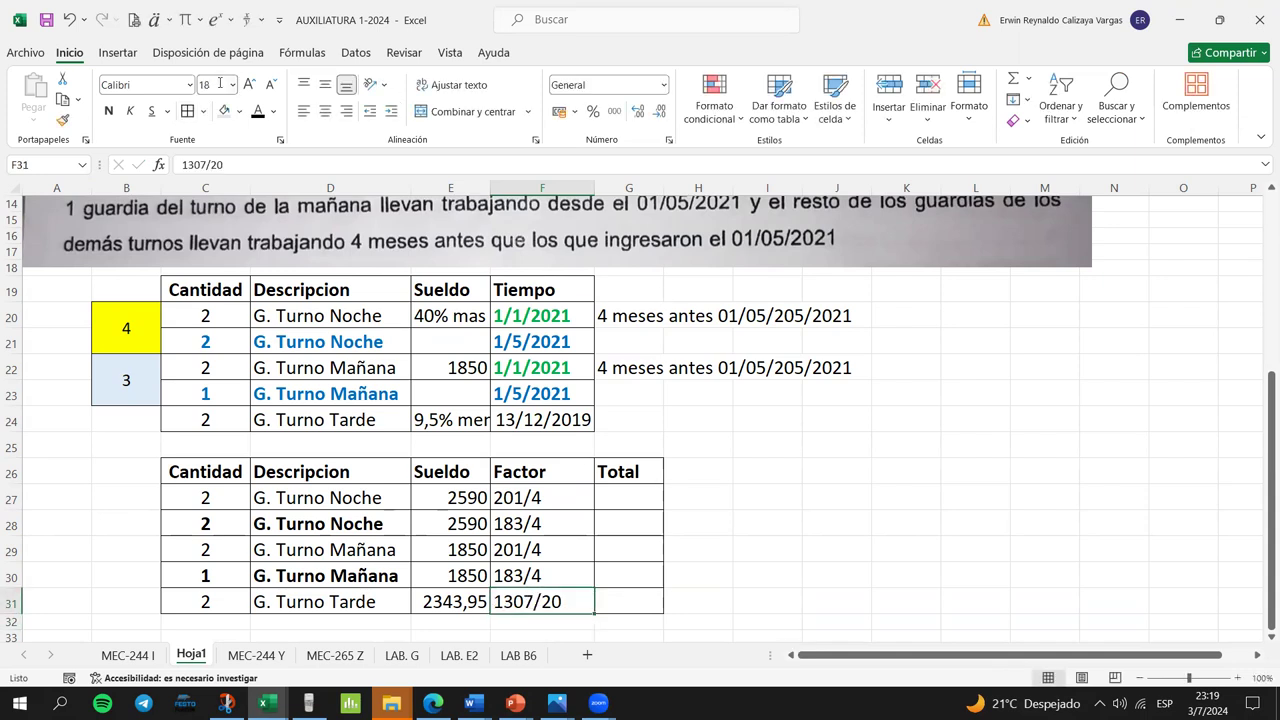
key("Up")
key("Right")
key("Up")
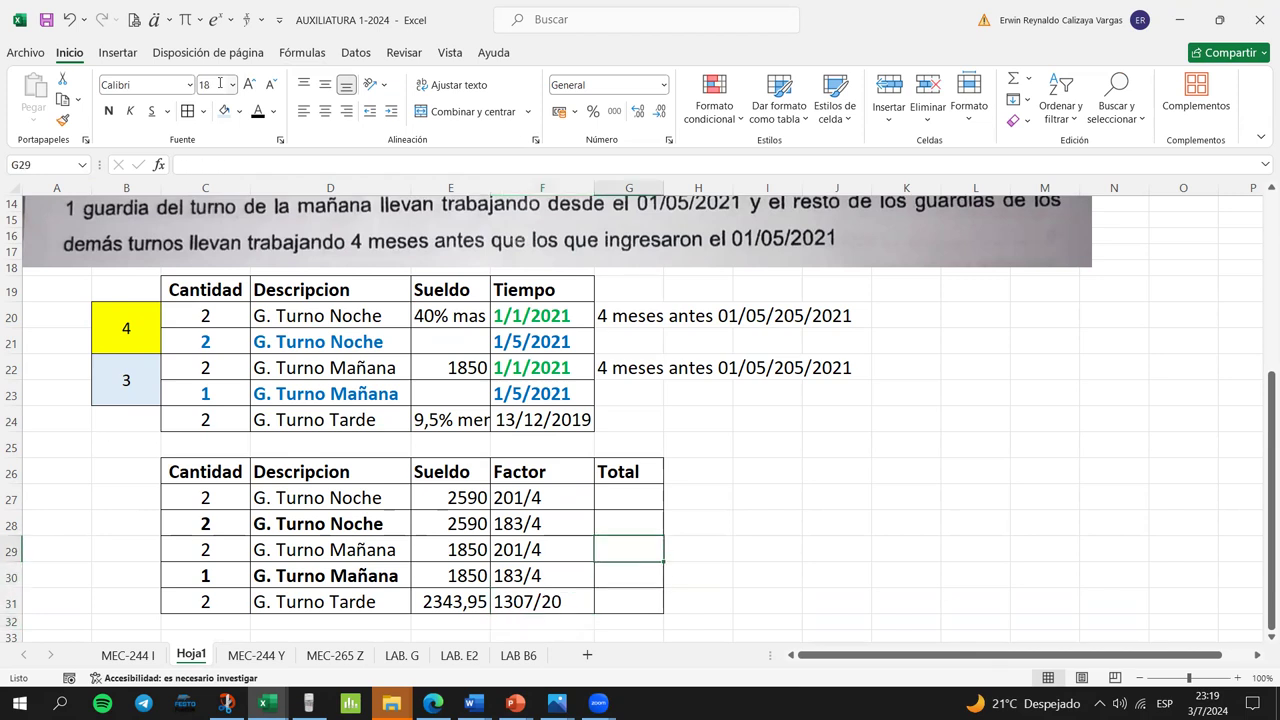
left_click_drag(670, 189, 737, 197)
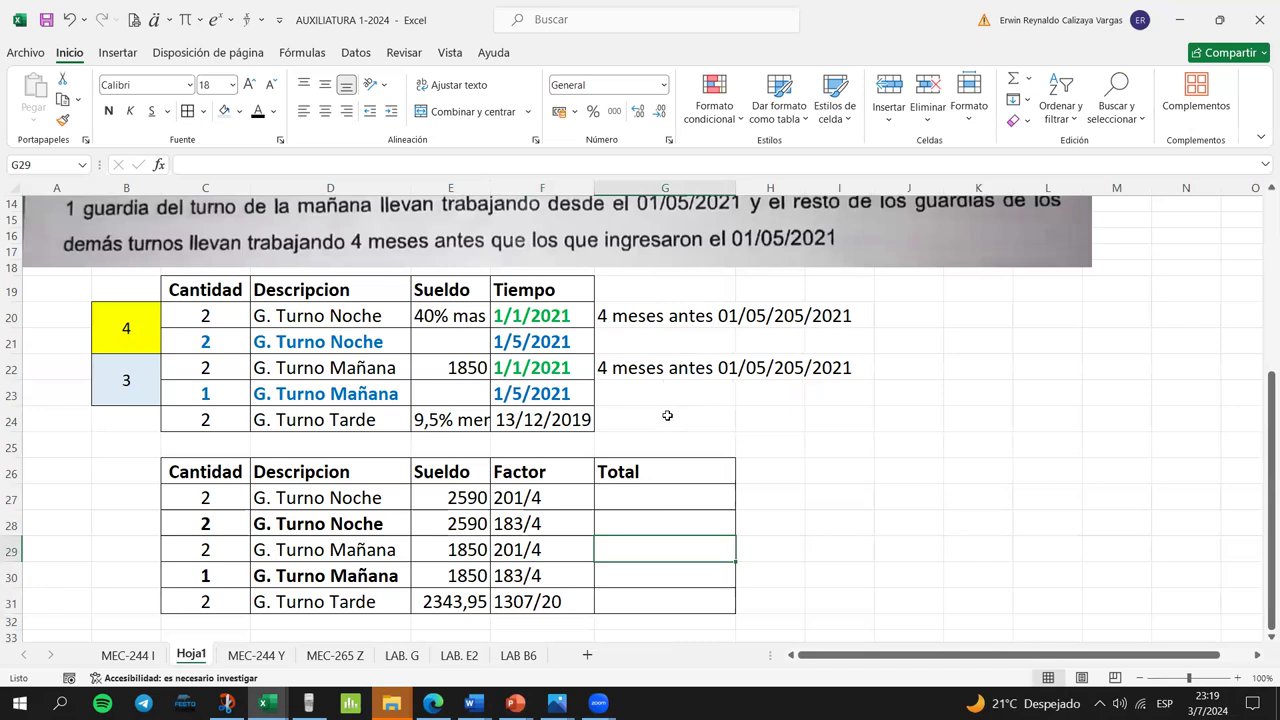
- Try to calculate the first G. Turno Noche total in G27 with the formula +C27*E27*F27
left_click(614, 497)
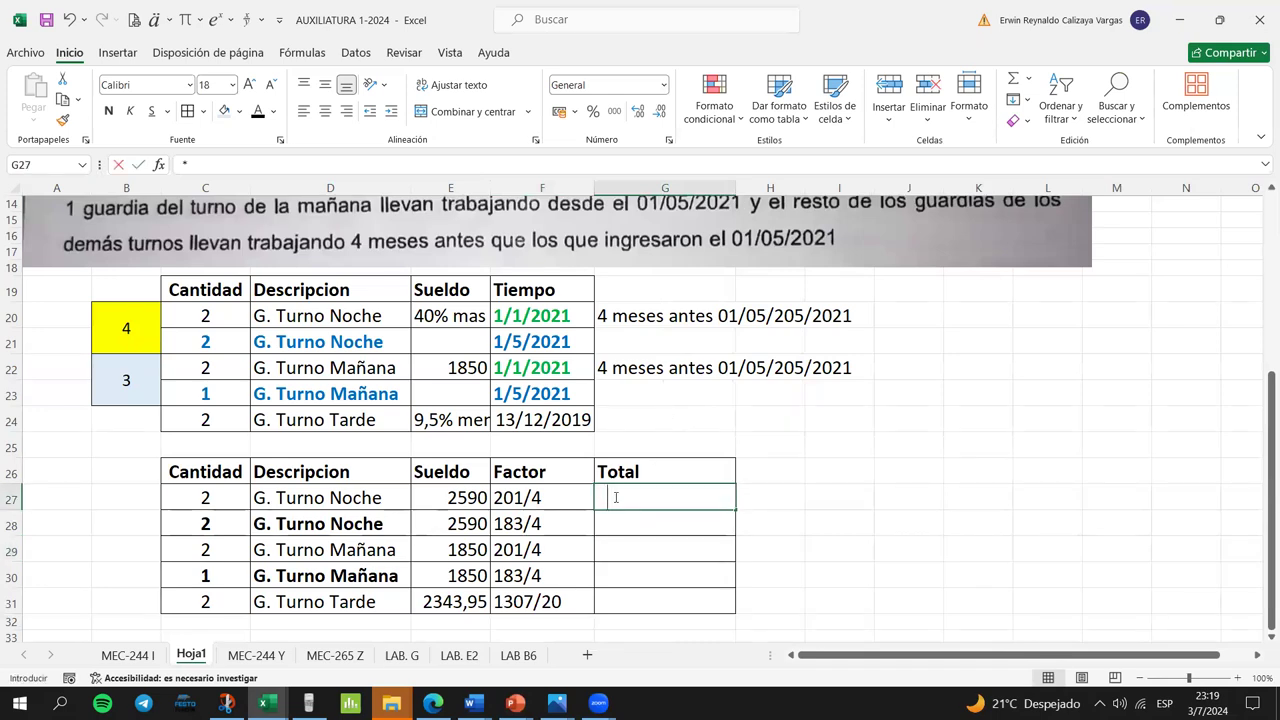
type("*")
key("BackSpace")
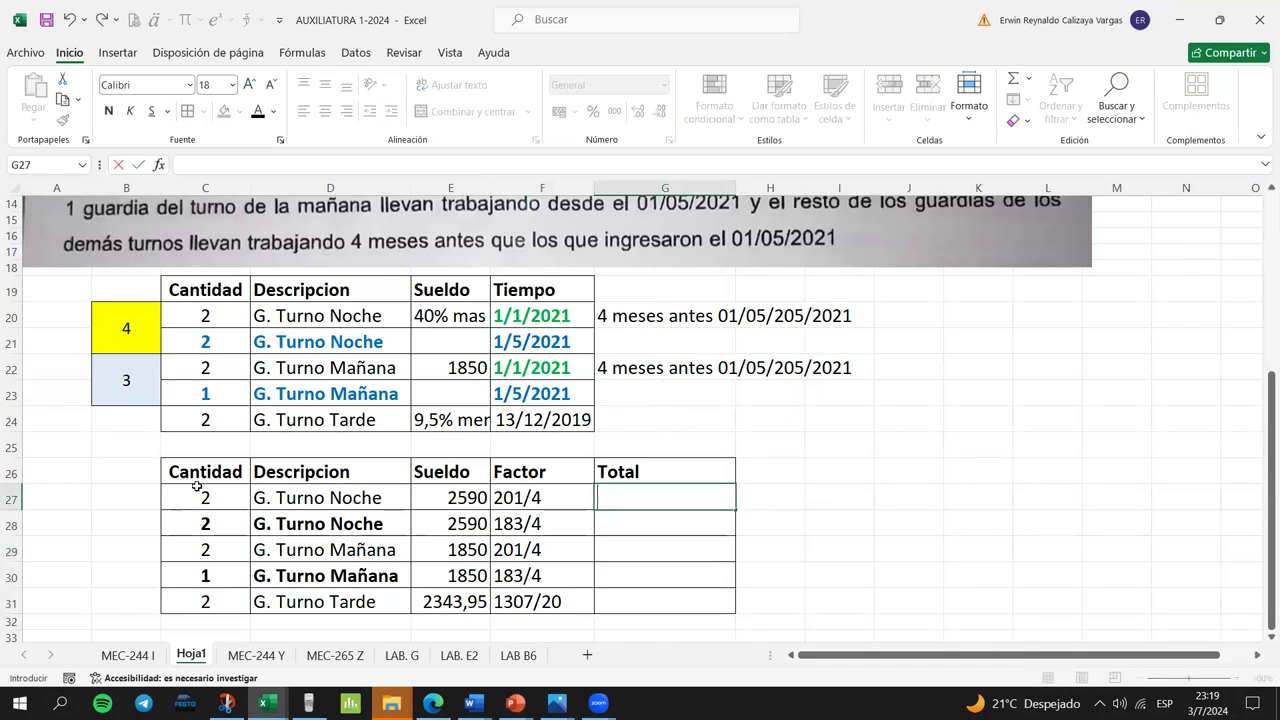
type("+C27*")
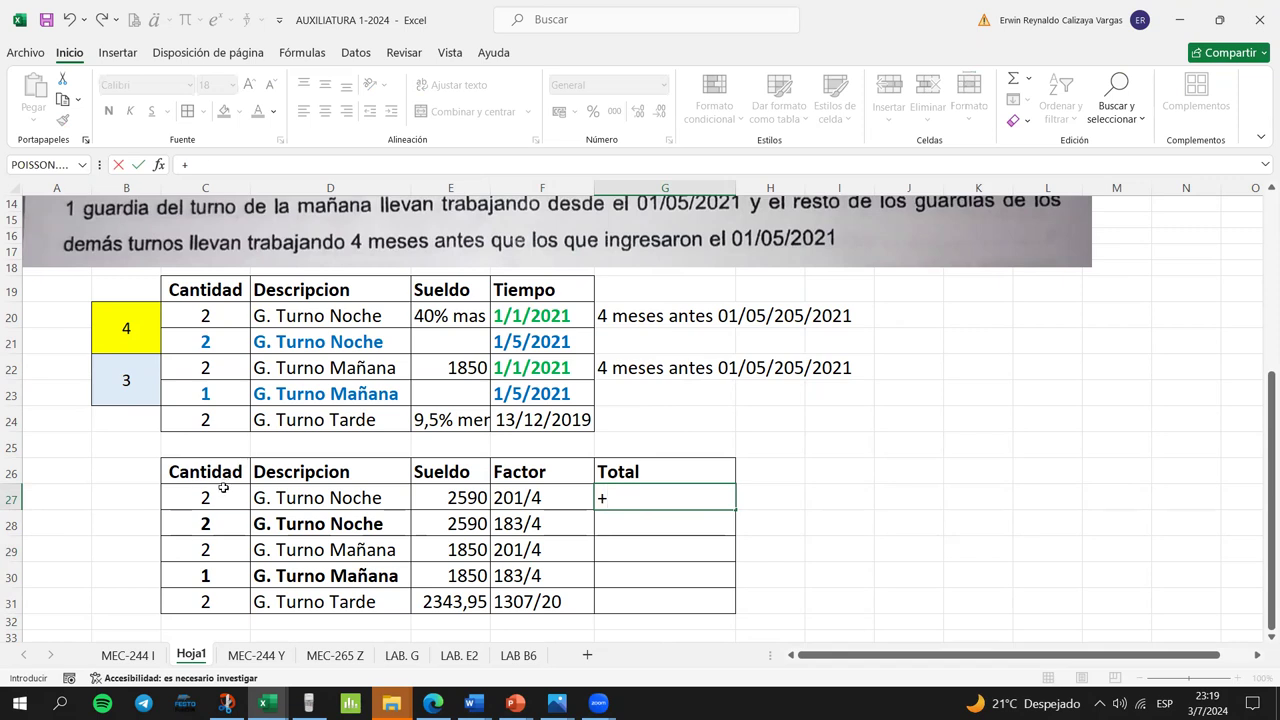
left_click(225, 487)
type("*")
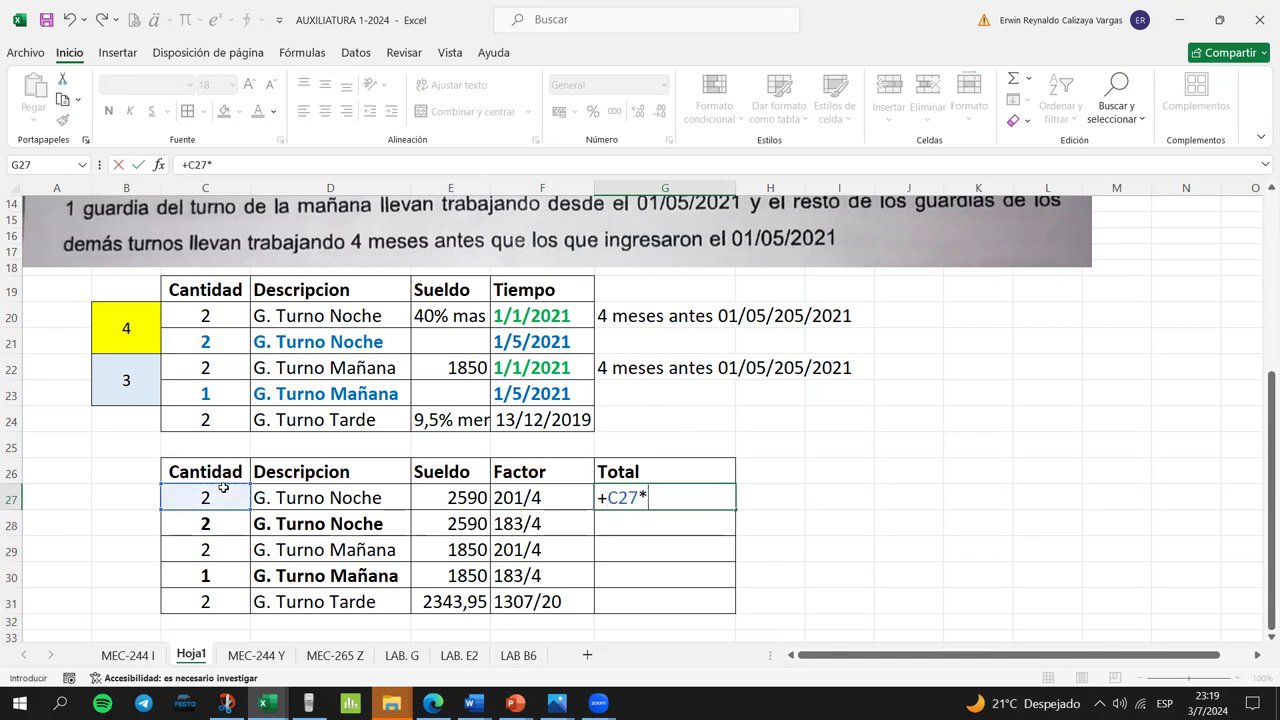
left_click(476, 497)
type("*")
left_click(512, 497)
key("Return")
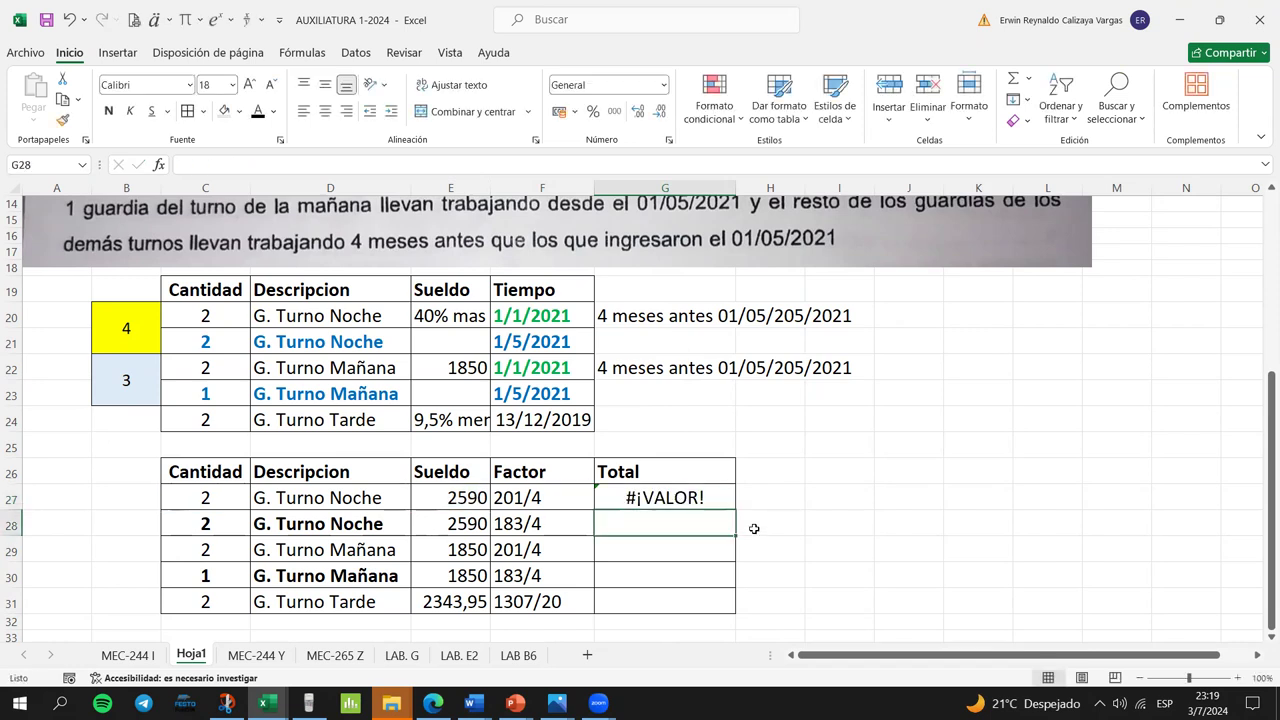
- Check the total formula in G27 and the factor it references in F27
left_click(702, 487)
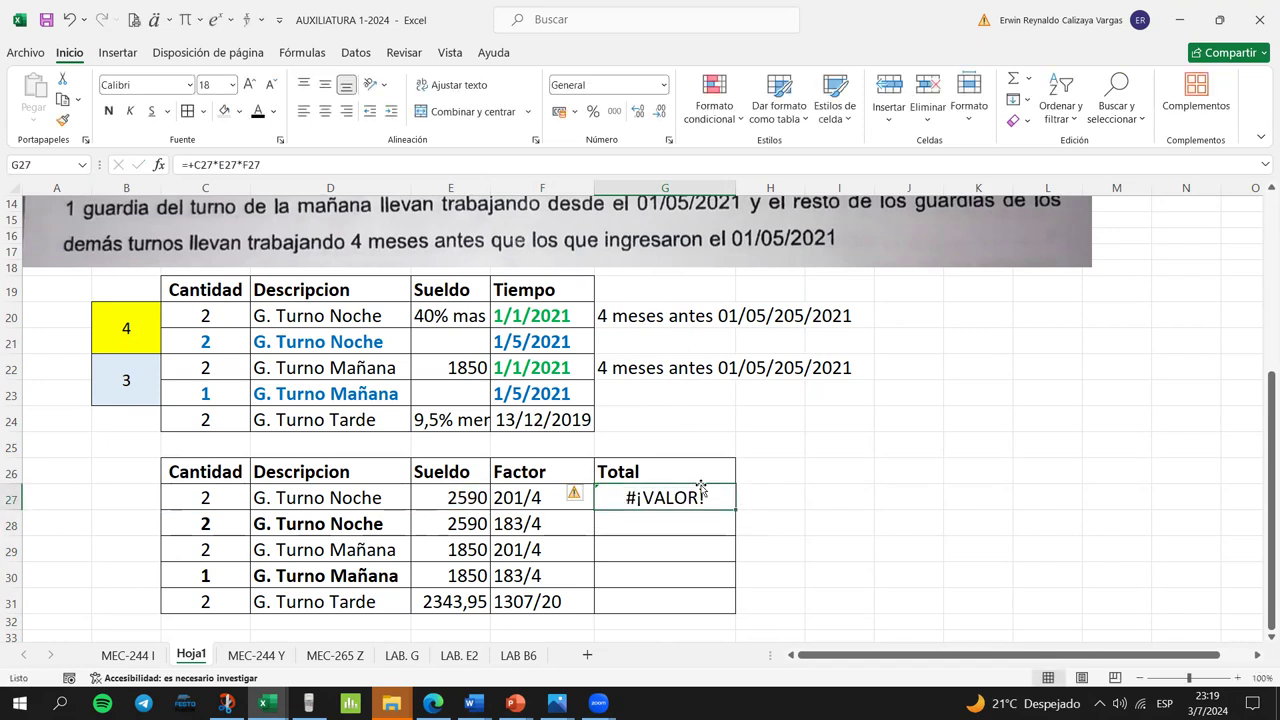
double_click(692, 490)
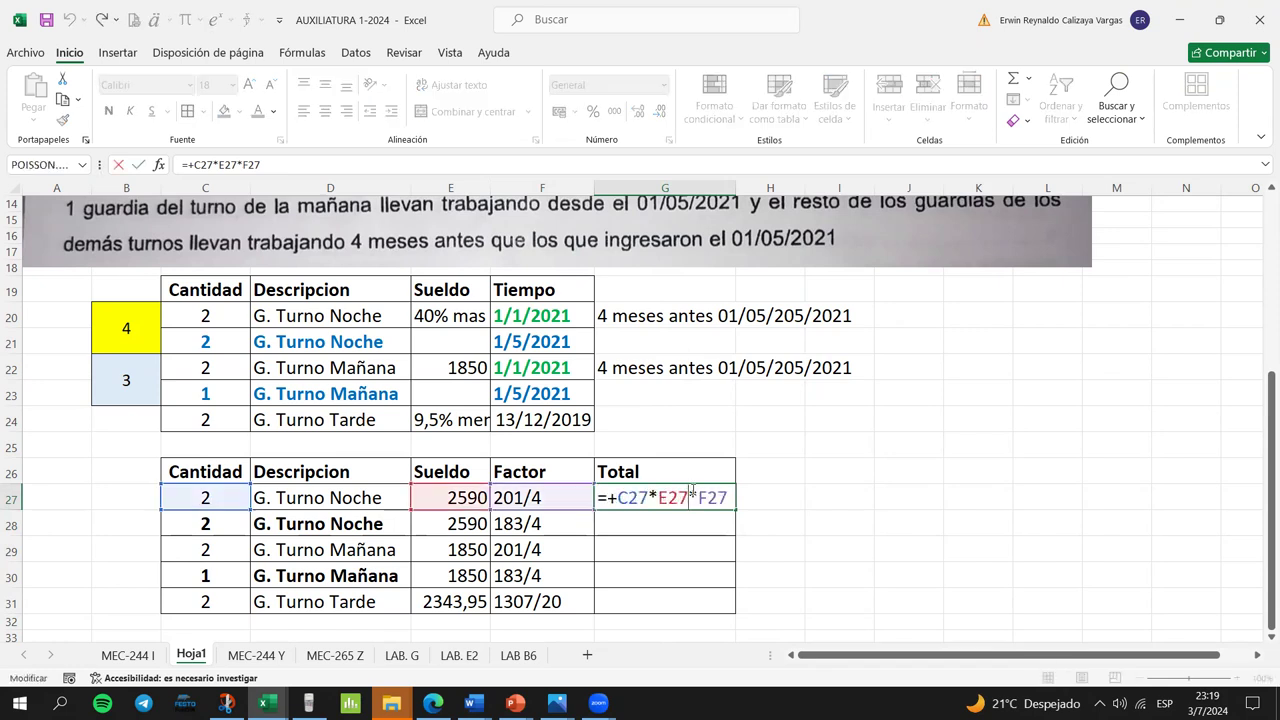
key("Return")
left_click(692, 490)
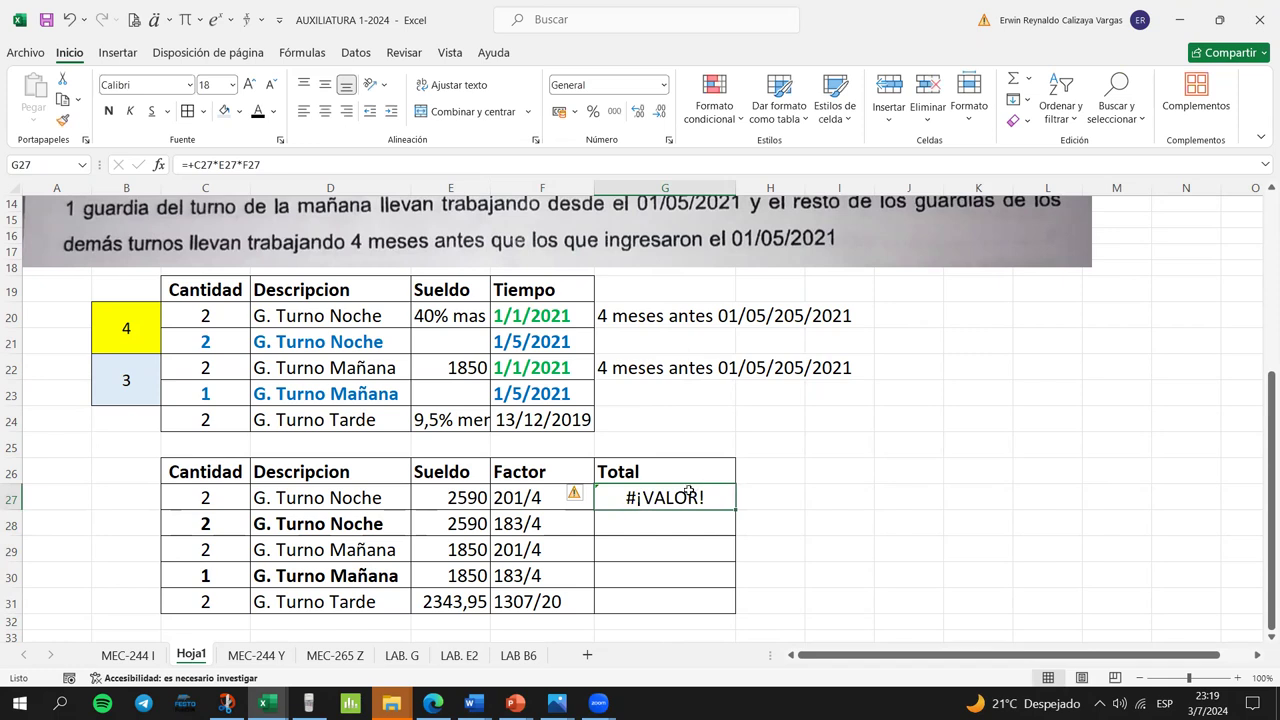
left_click(555, 502)
double_click(555, 502)
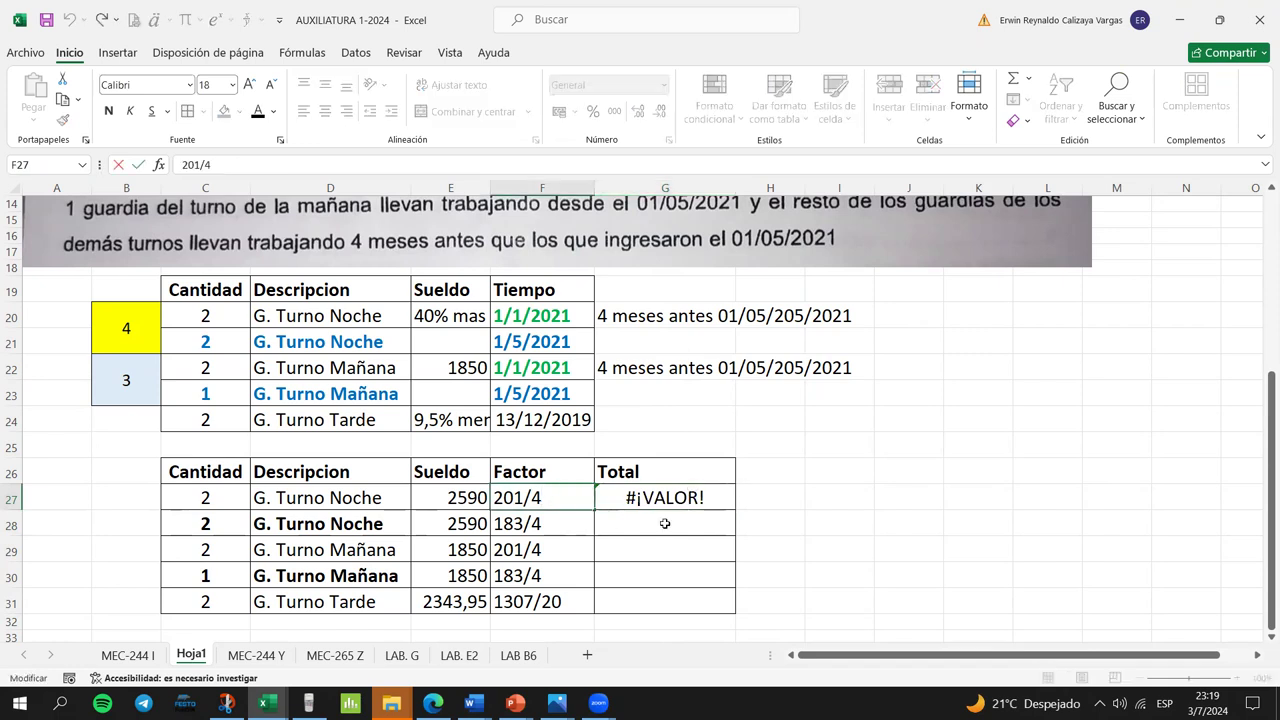
- Replace the formula in G27 with the value 260295 as the first G. Turno Noche total
left_click(707, 497)
key("BackSpace")
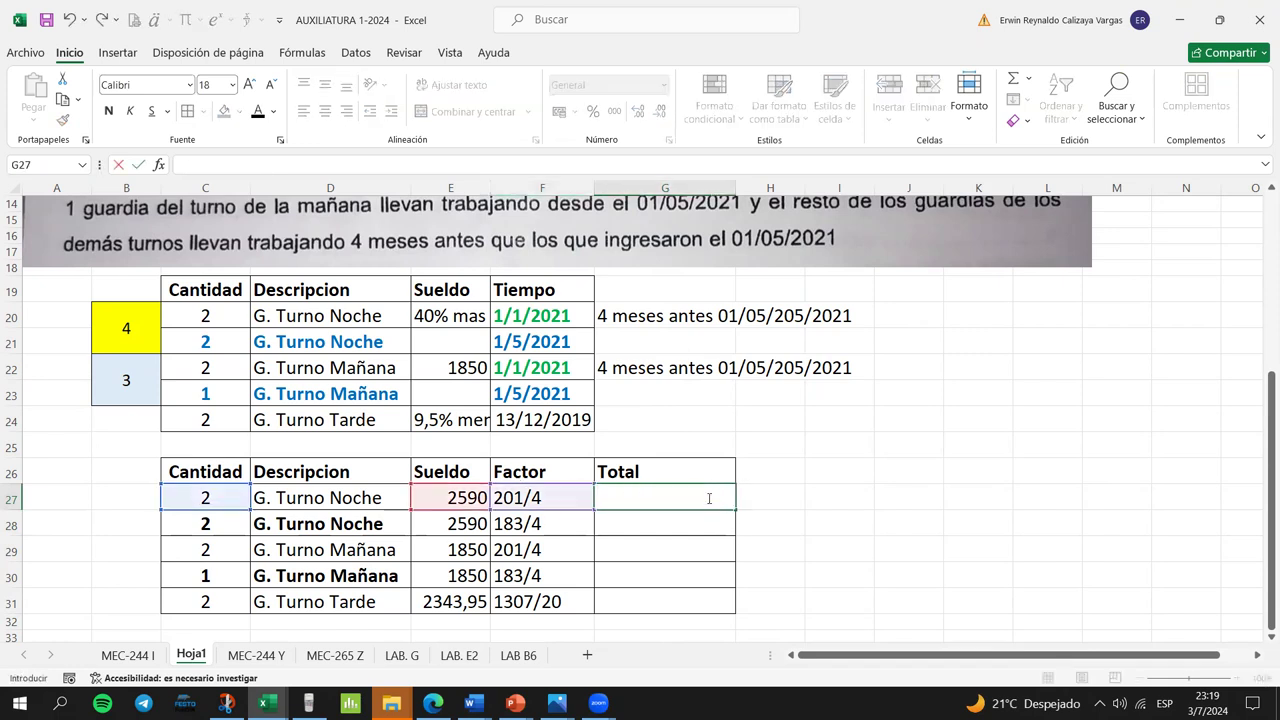
left_click(817, 496)
left_click(723, 497)
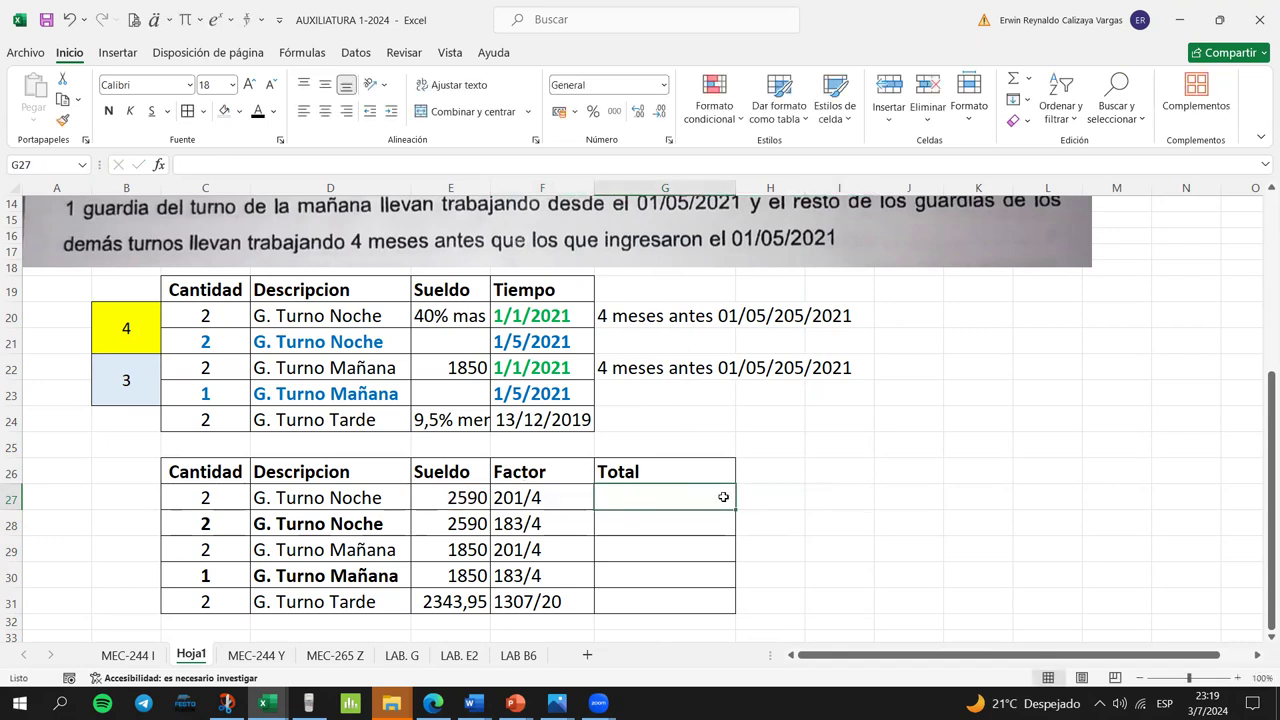
type("2")
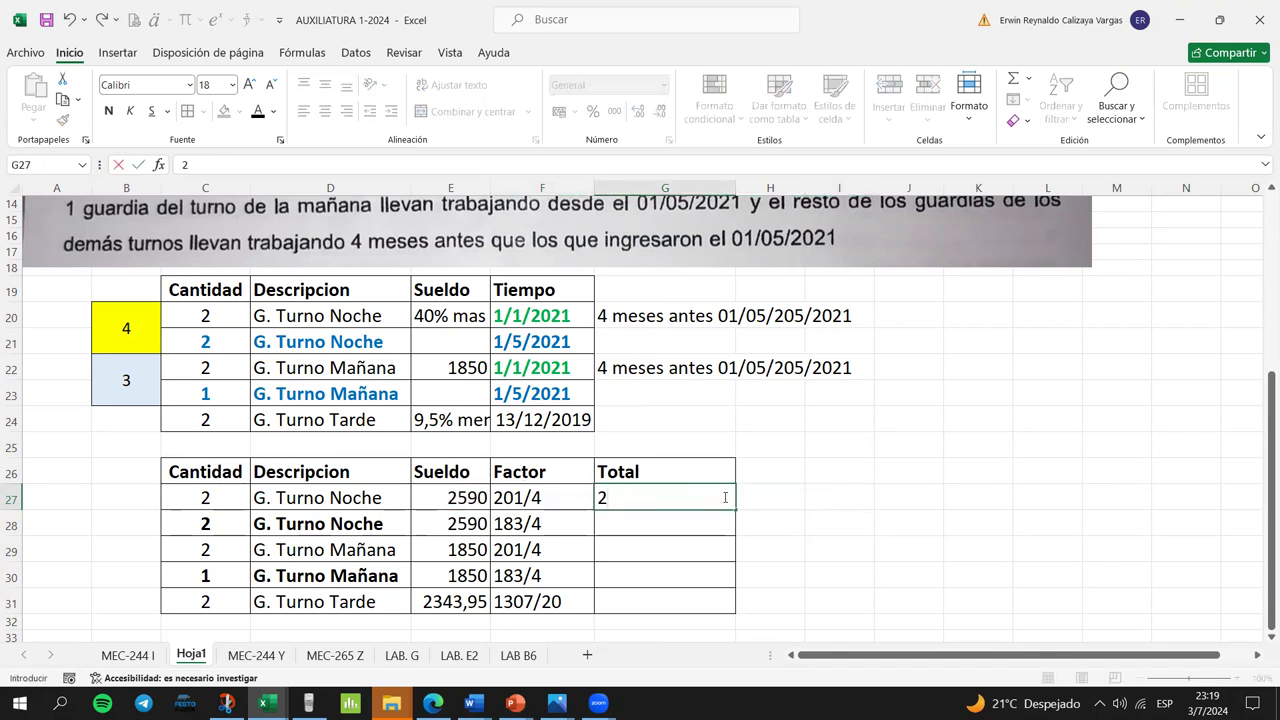
type("60295")
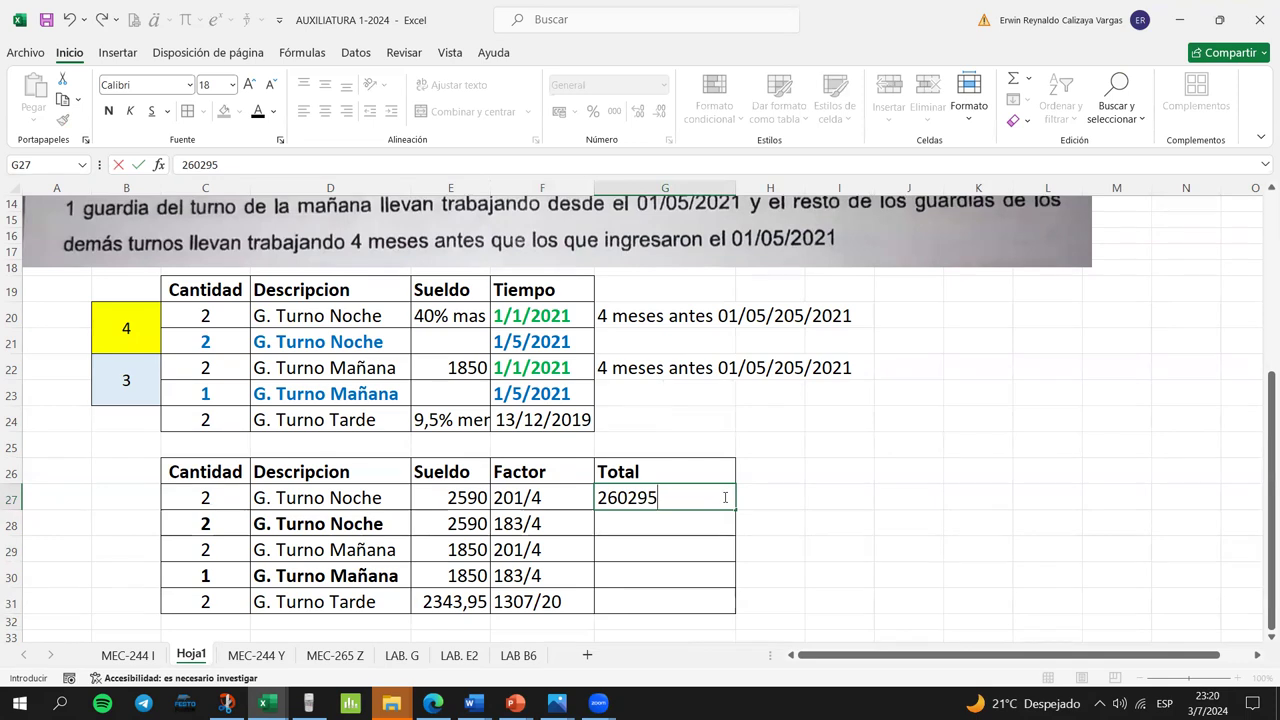
key("Return")
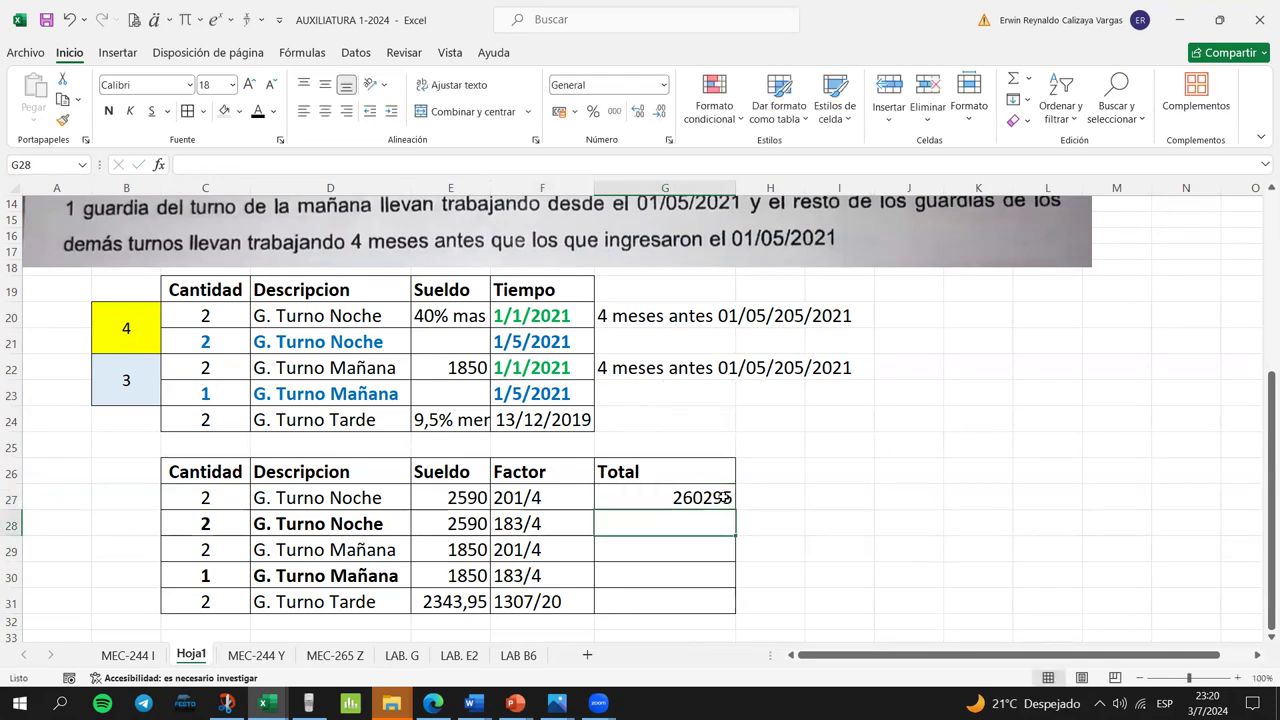
- Enter 236985 in G28 as the total for the second G. Turno Noche row
left_click(433, 524)
left_click(535, 528)
left_click(617, 524)
type("2")
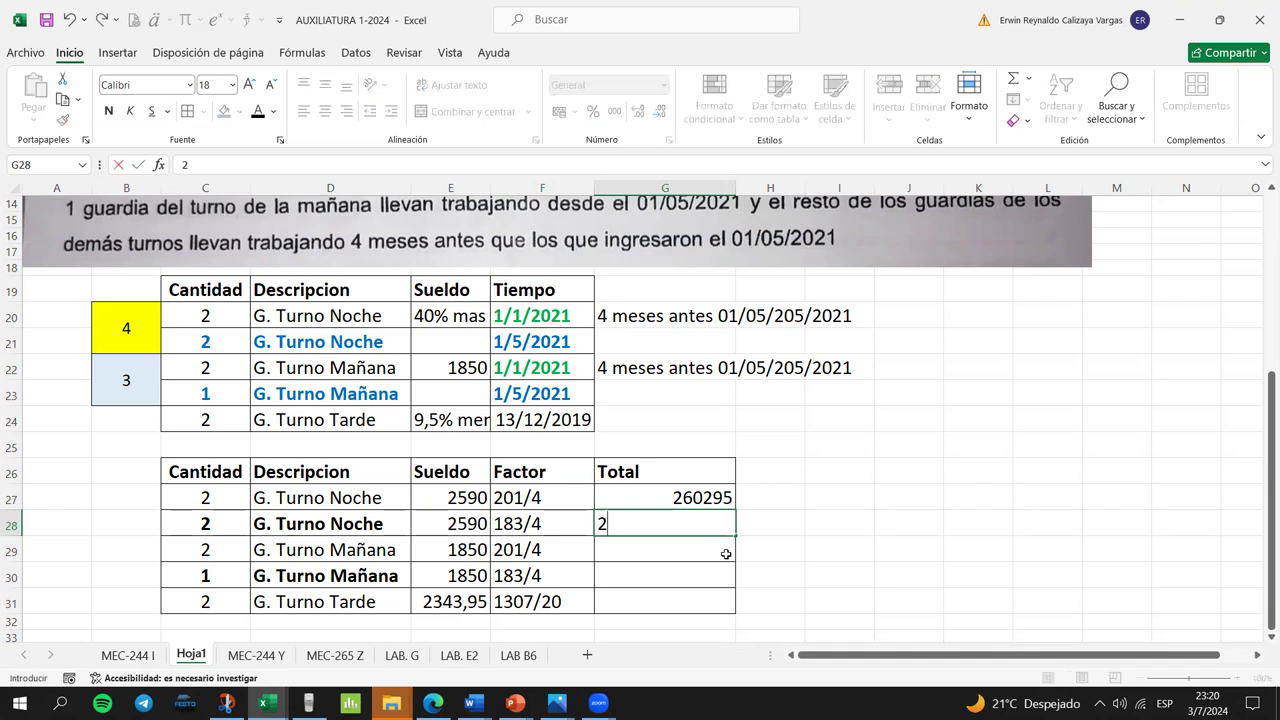
type("36")
type("955")
key("BackSpace")
key("BackSpace")
type("85")
key("Return")
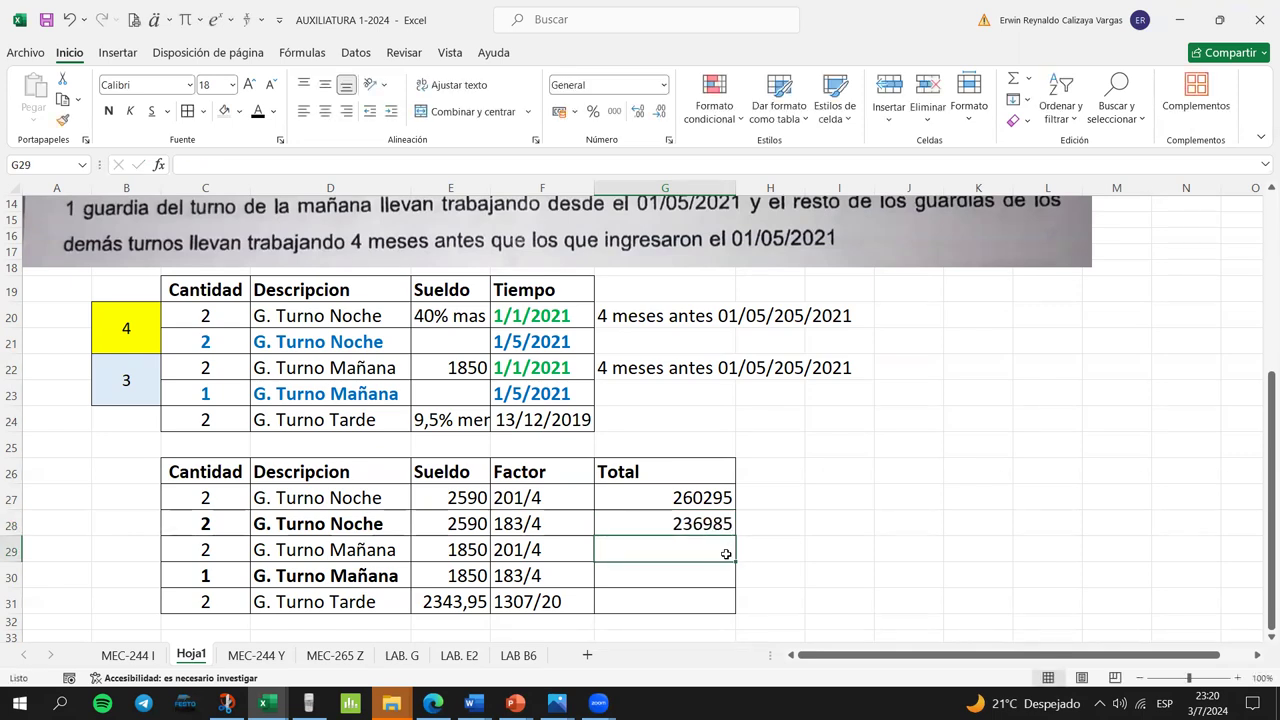
- Enter 185925 in G29 as the total for the first G. Turno Mañana row
left_click(206, 546)
left_click(447, 550)
left_click(538, 547)
left_click(687, 541)
type("1")
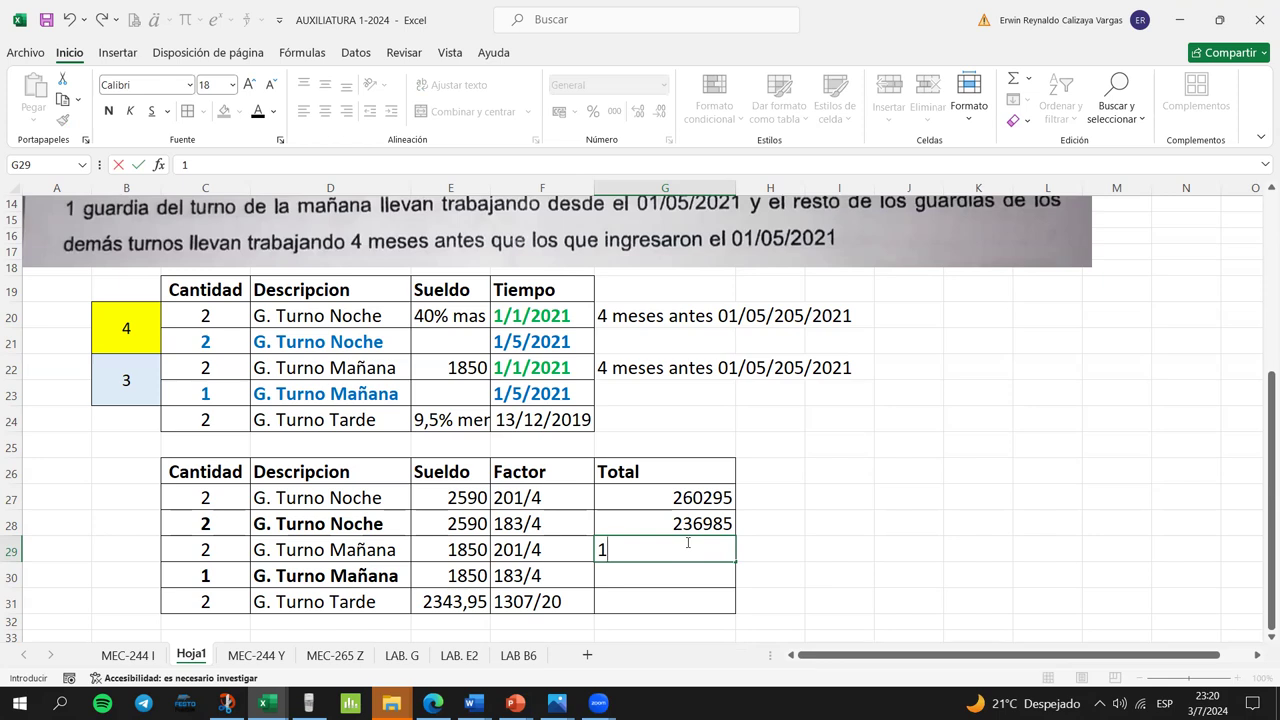
type("85925")
key("Return")
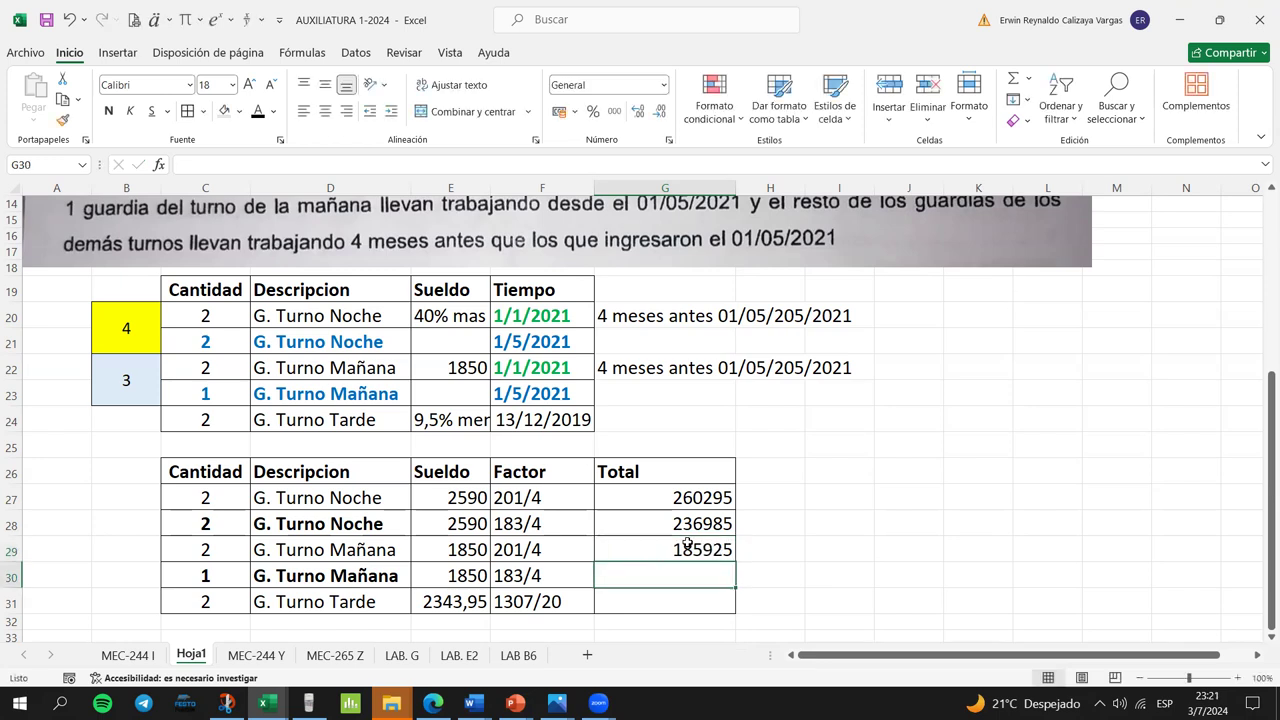
- Narrow the Total column and enter 84637,5 in G30 for the second G. Turno Mañana row
left_click(245, 568)
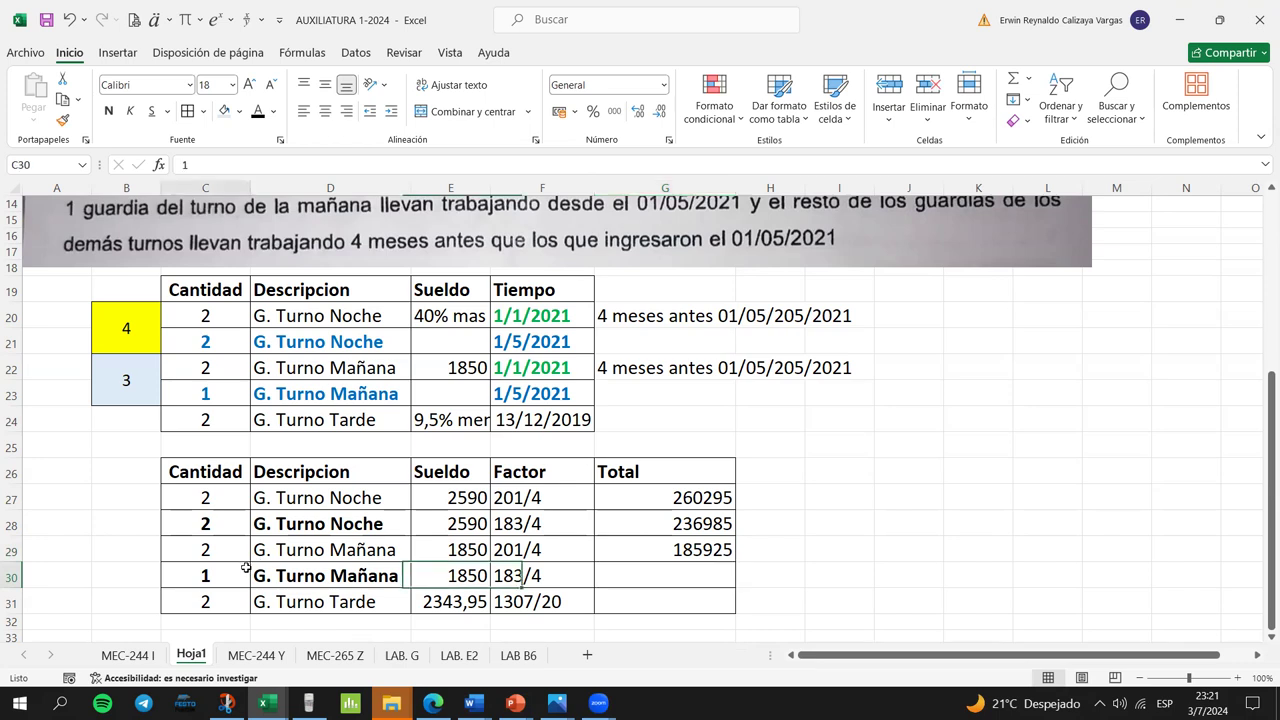
left_click(420, 572)
key("Right")
key("Right")
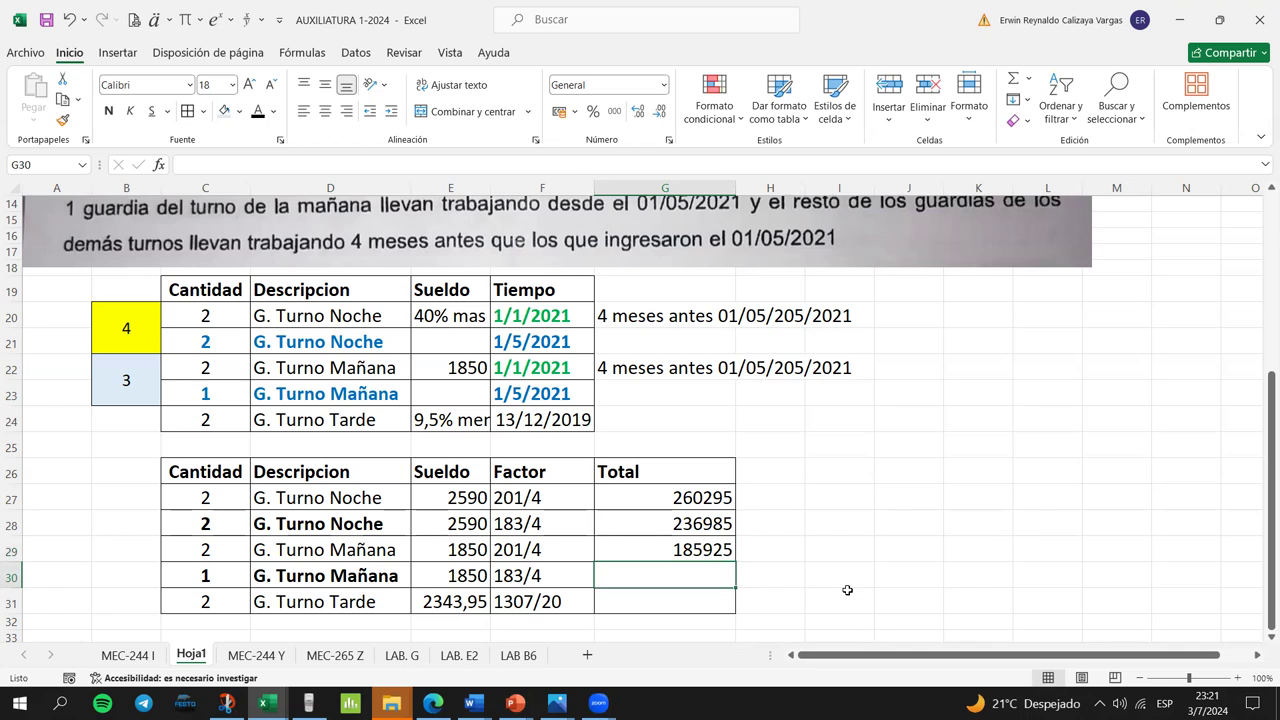
left_click_drag(734, 187, 671, 190)
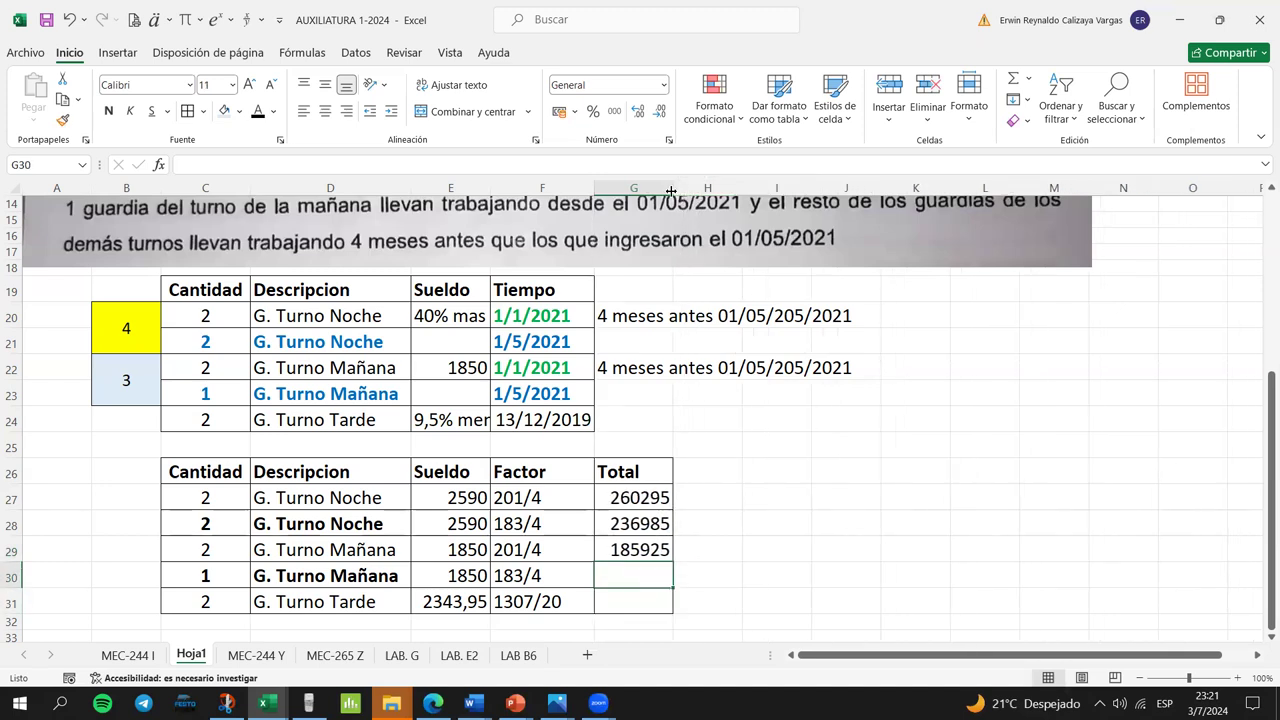
type("84")
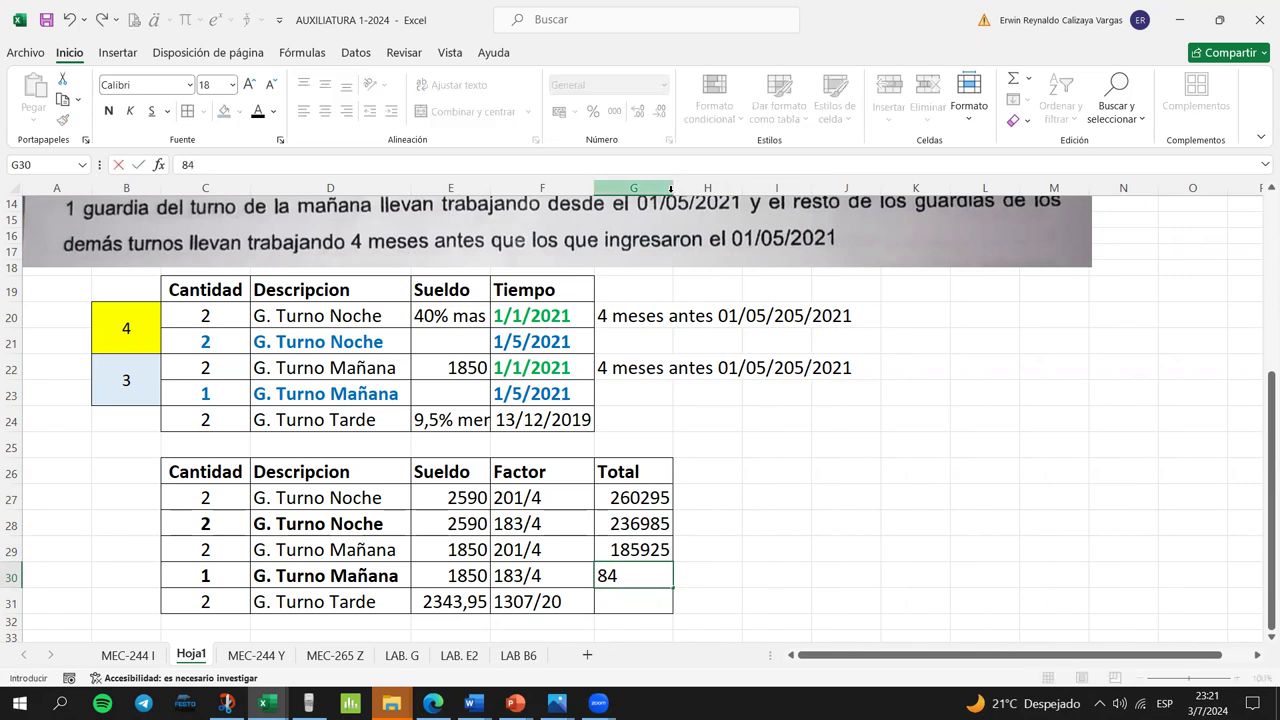
type("637,5")
key("Return")
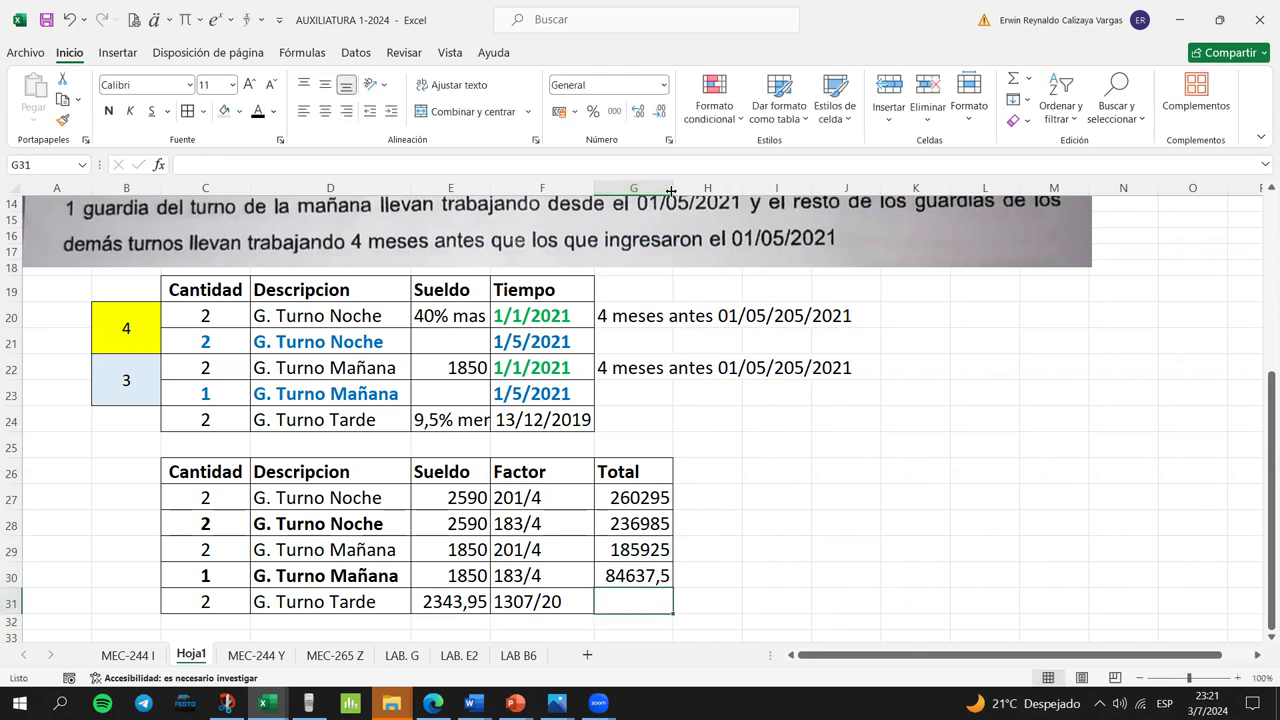
- Enter 306354,26 in G31 as the total for the G. Turno Tarde row
left_click(206, 604)
left_click(440, 598)
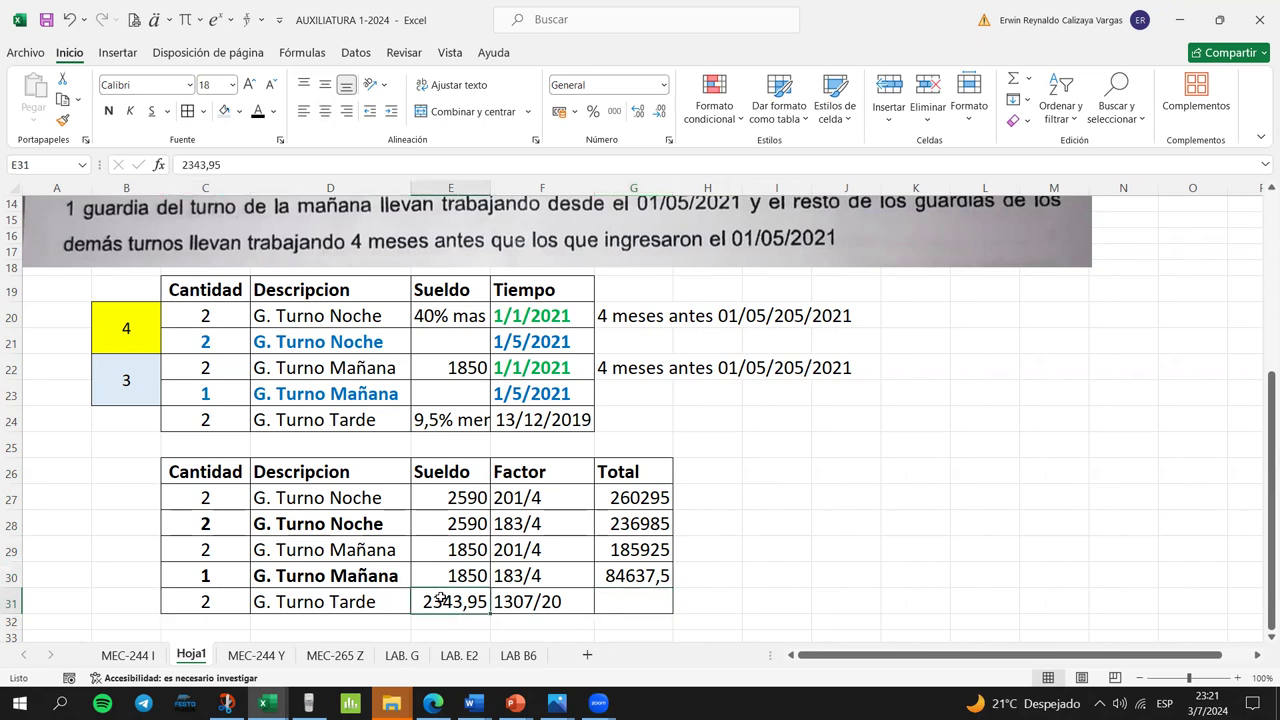
left_click(560, 594)
left_click(643, 602)
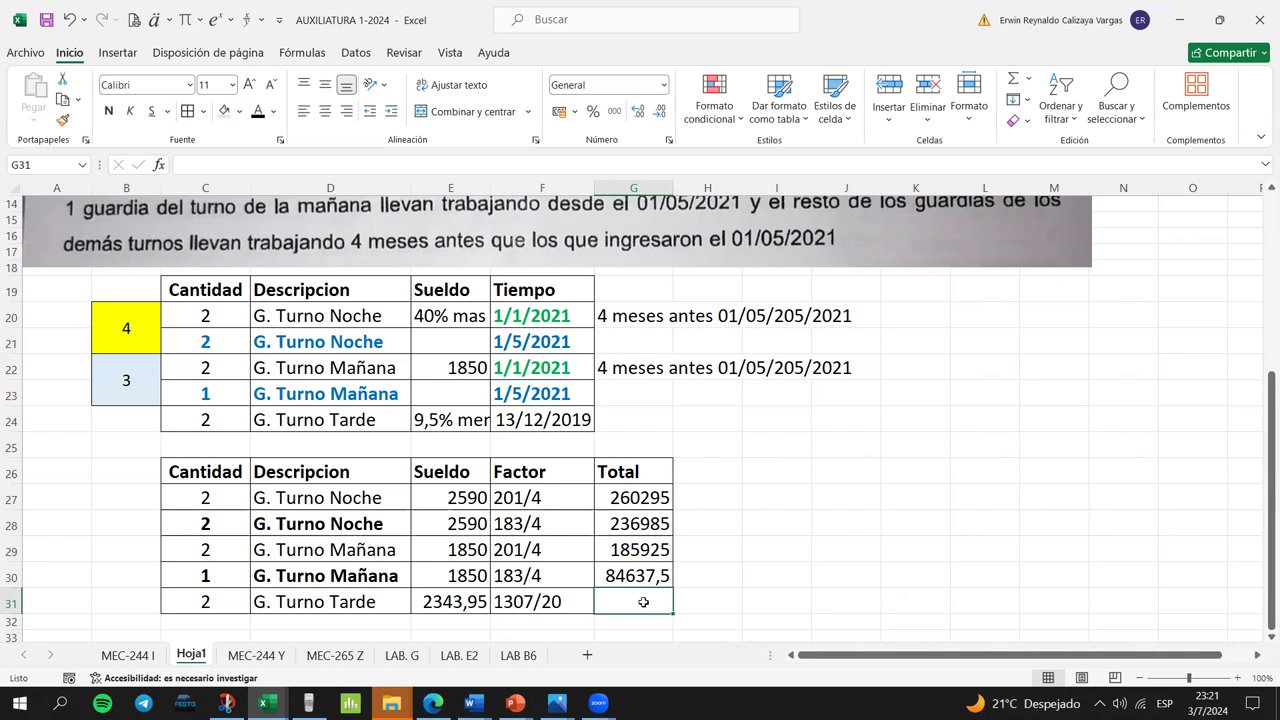
type("306")
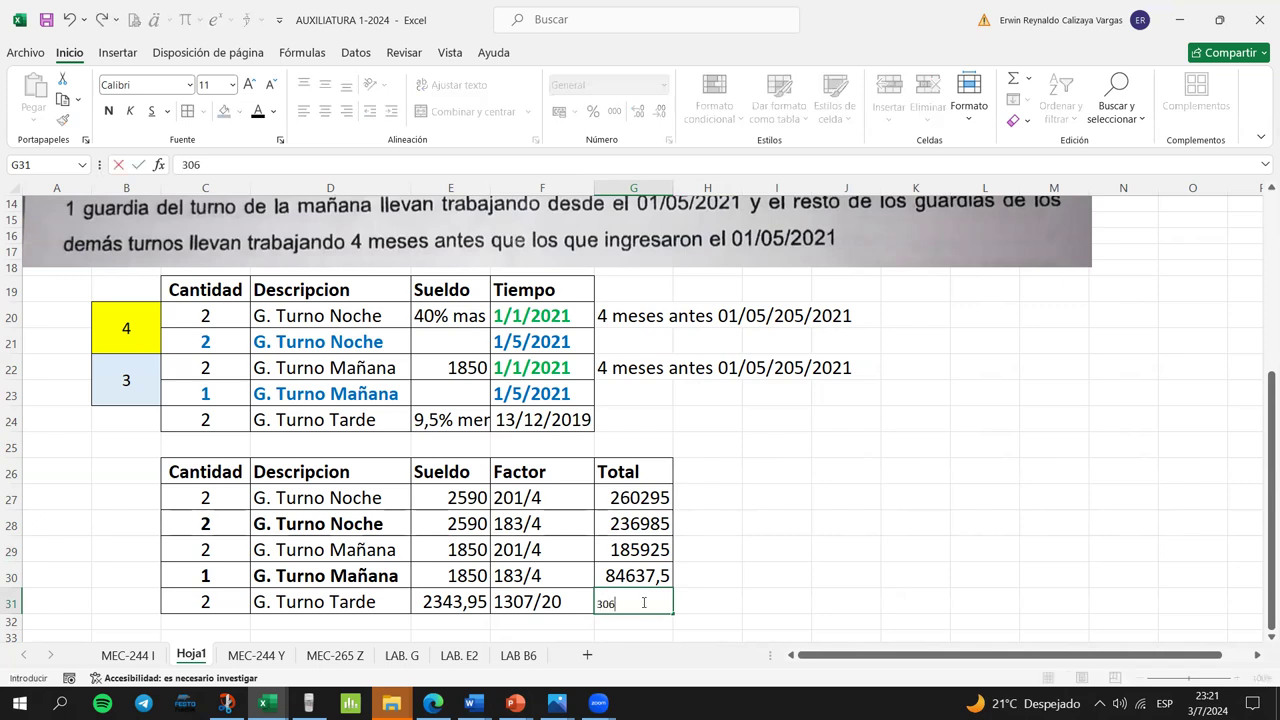
type("6")
type("54")
key("BackSpace")
key("BackSpace")
key("BackSpace")
key("BackSpace")
type("6")
type("5")
key("BackSpace")
key("BackSpace")
type("06")
key("BackSpace")
key("BackSpace")
type("6354,26")
key("Return")
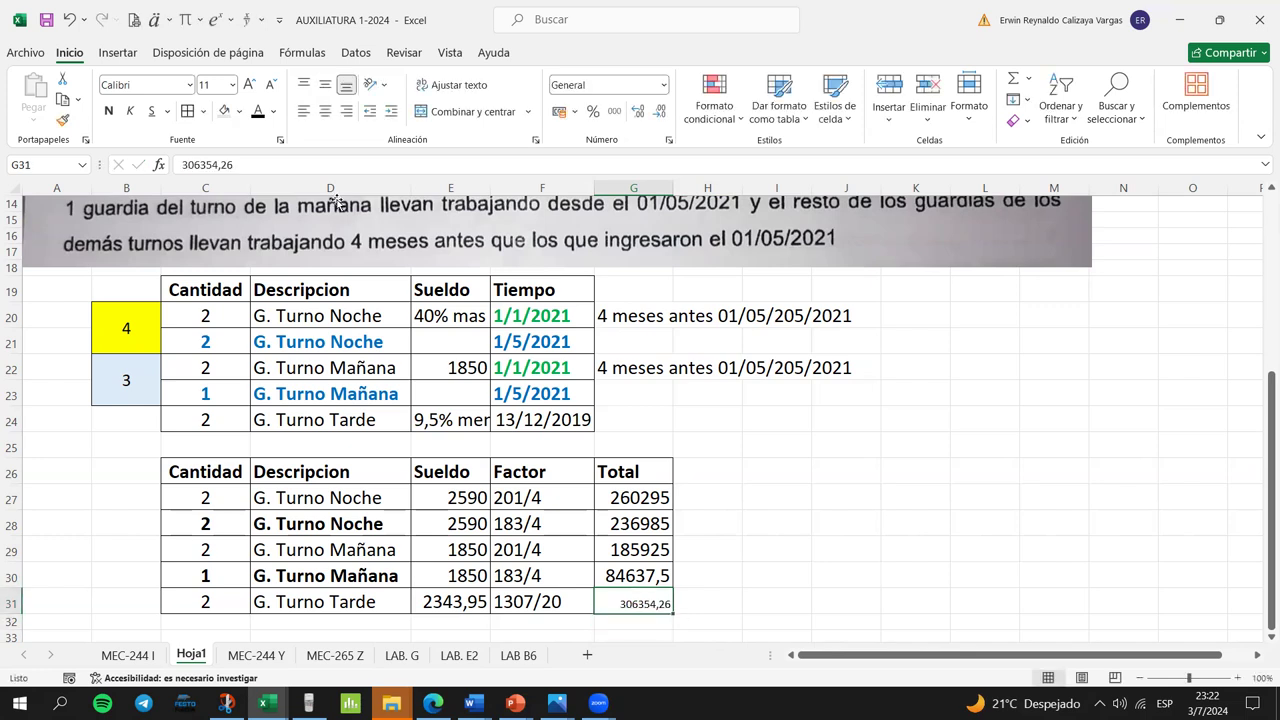
- Set the font size of the G. Turno Tarde total in G31 to 18, matching the other totals
left_click(214, 84)
type("8")
key("Return")
left_click(209, 86)
key("Return")
key("Return")
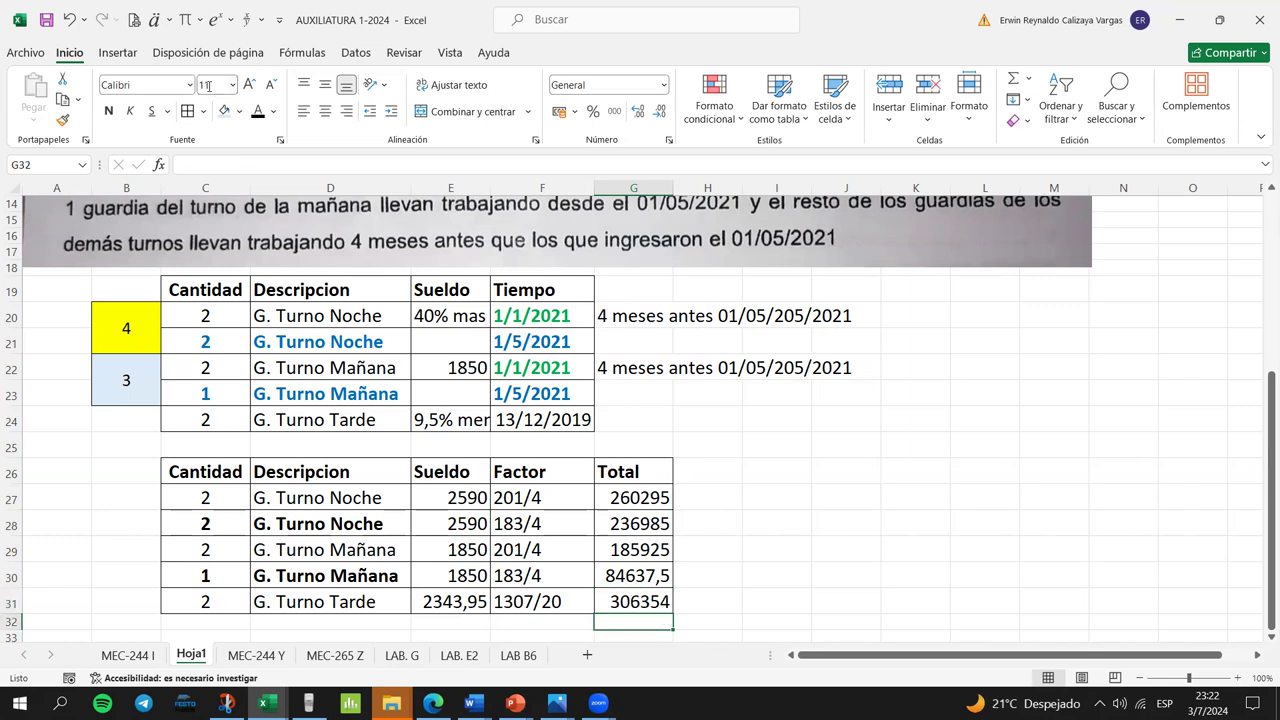
- Sum the totals G27:G31 in G32 and set the sum's font size to 18
left_click(1018, 79)
left_click(1016, 80)
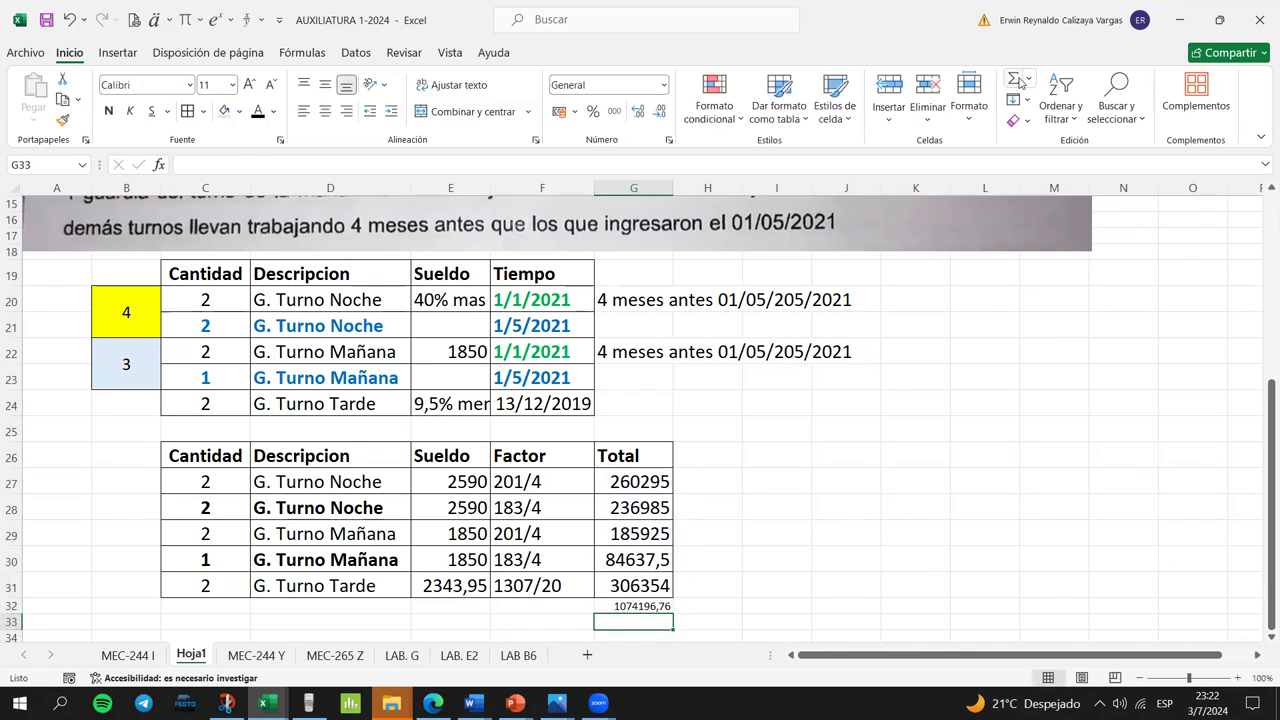
left_click(211, 82)
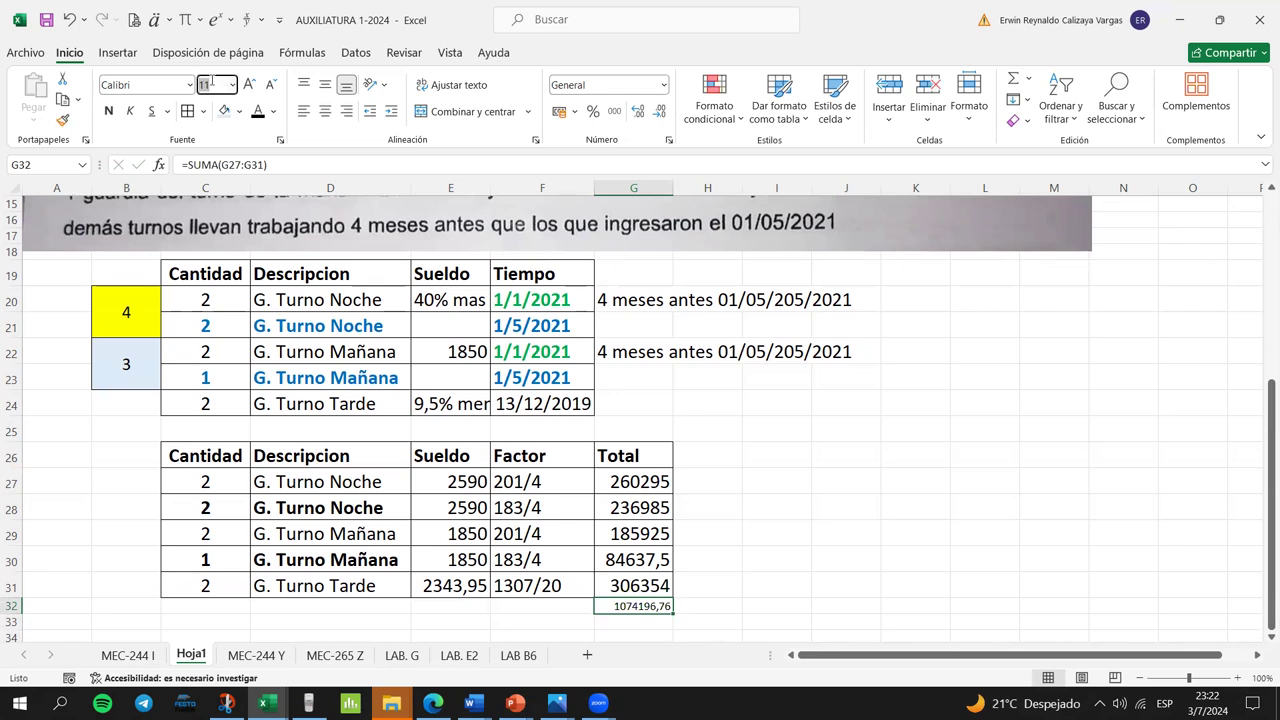
type("18")
key("Return")
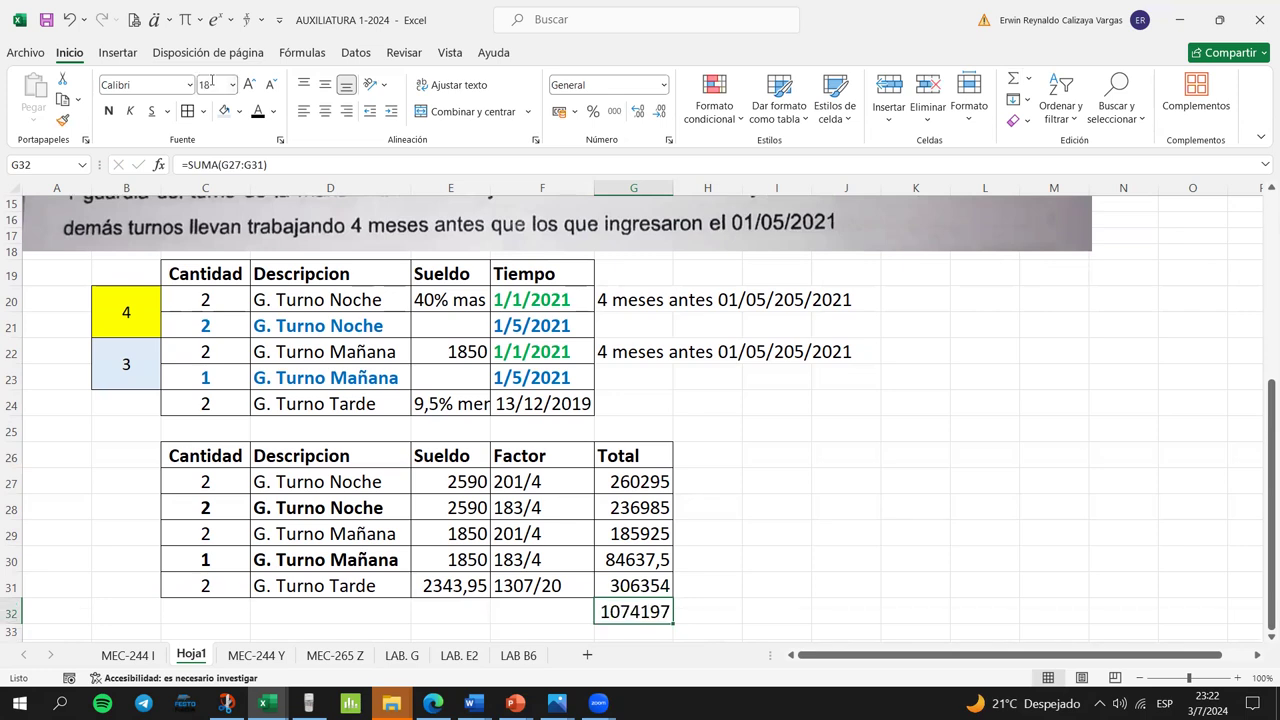
- Widen the Total column G so the totals and their sum fit with decimals
left_click_drag(674, 190, 712, 199)
left_click(711, 201)
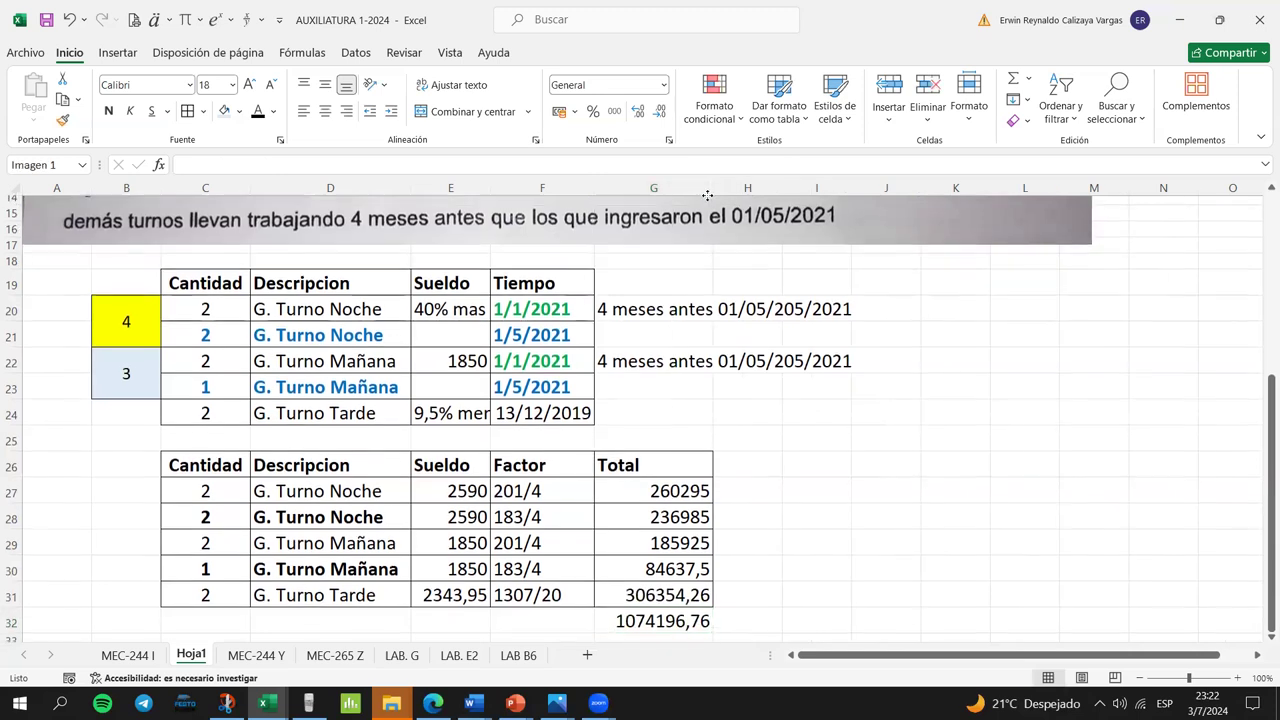
left_click_drag(1262, 502, 1260, 547)
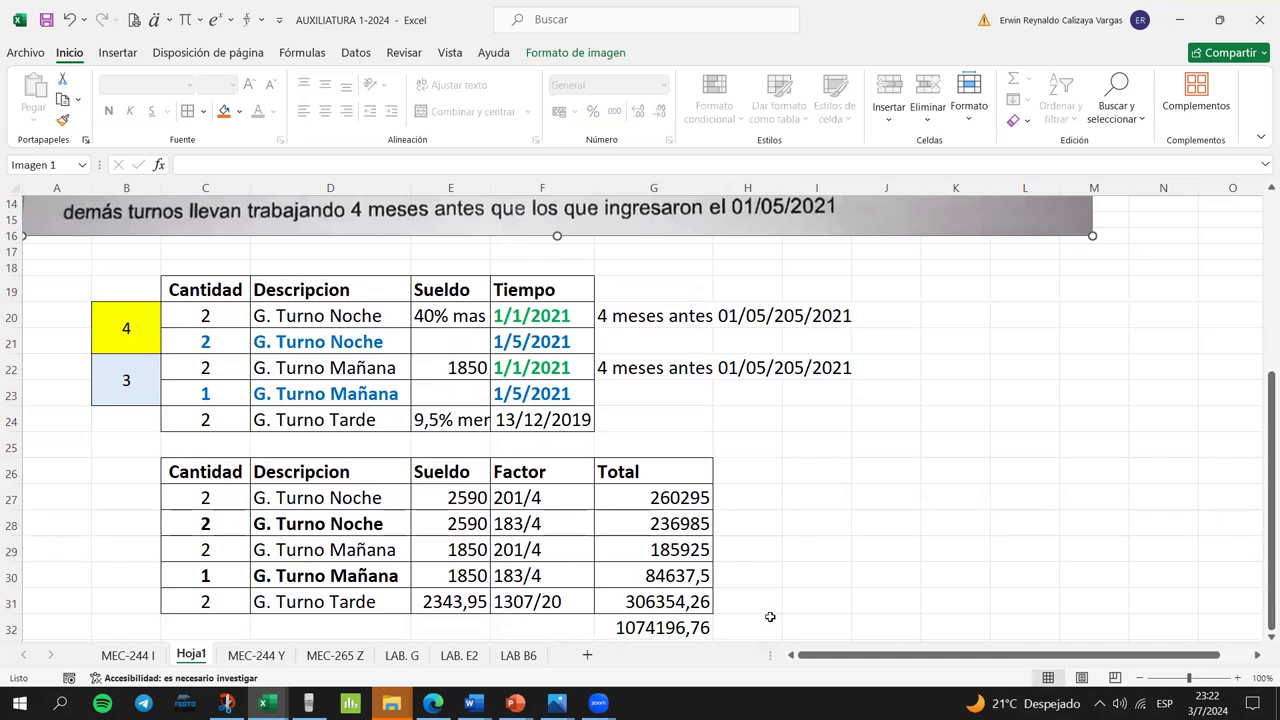
left_click_drag(203, 466, 493, 588)
left_click_drag(610, 603, 612, 603)
left_click(546, 627)
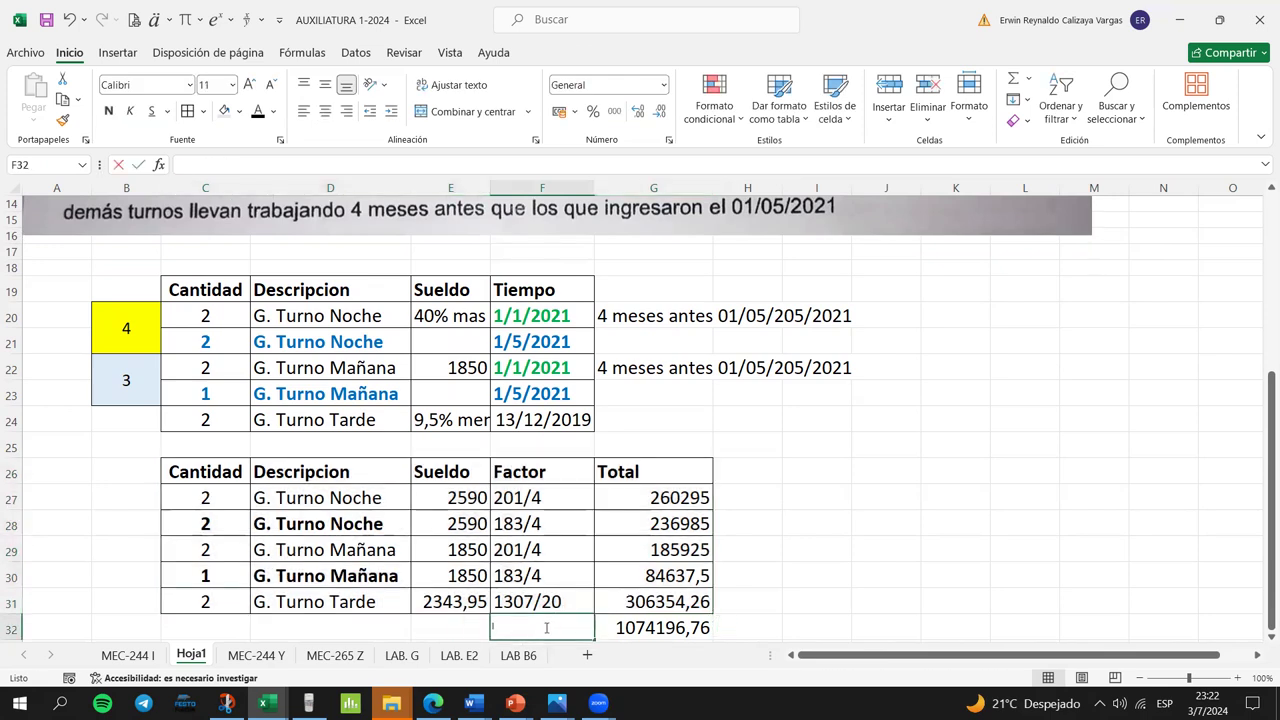
double_click(546, 627)
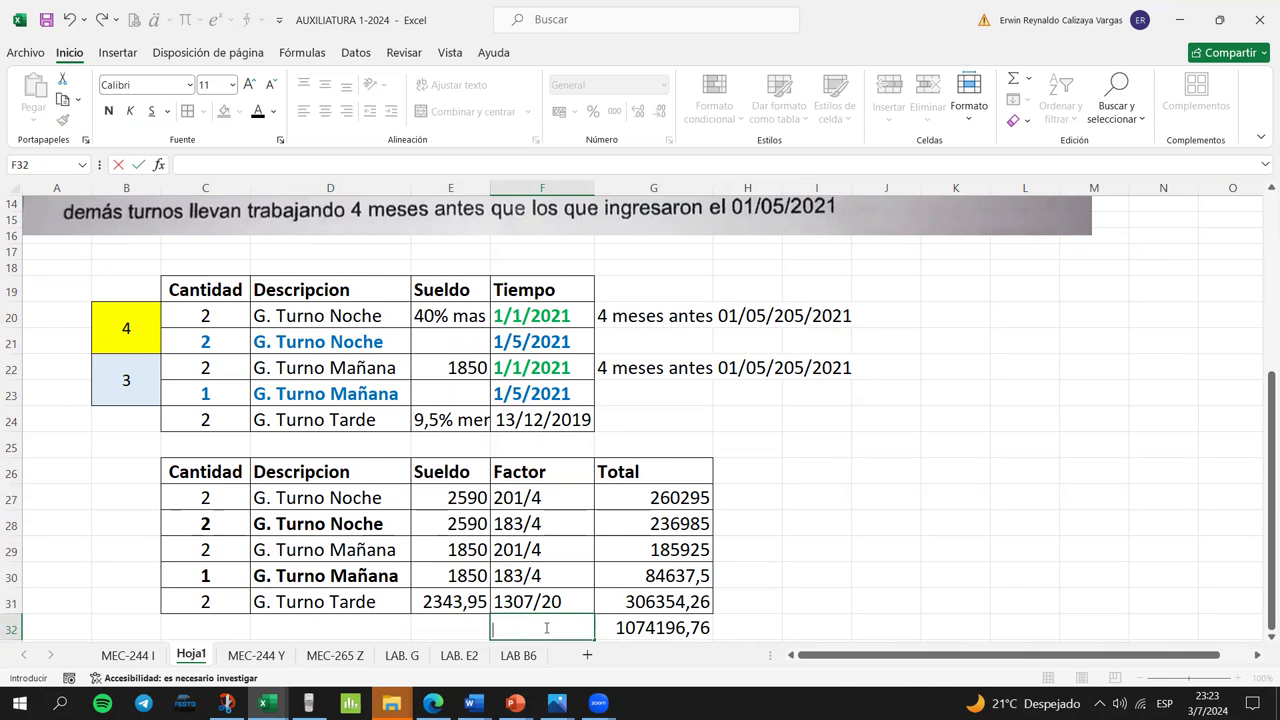
left_click_drag(207, 470, 697, 565)
key("Escape")
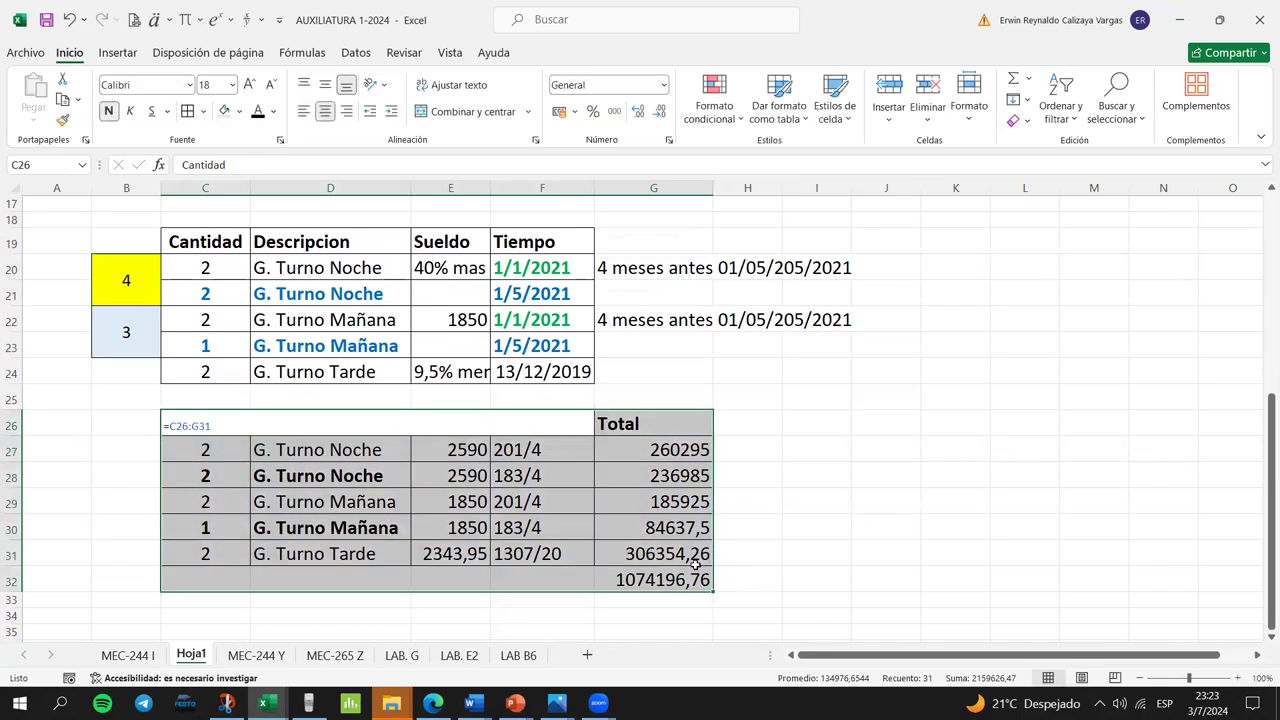
left_click(778, 440)
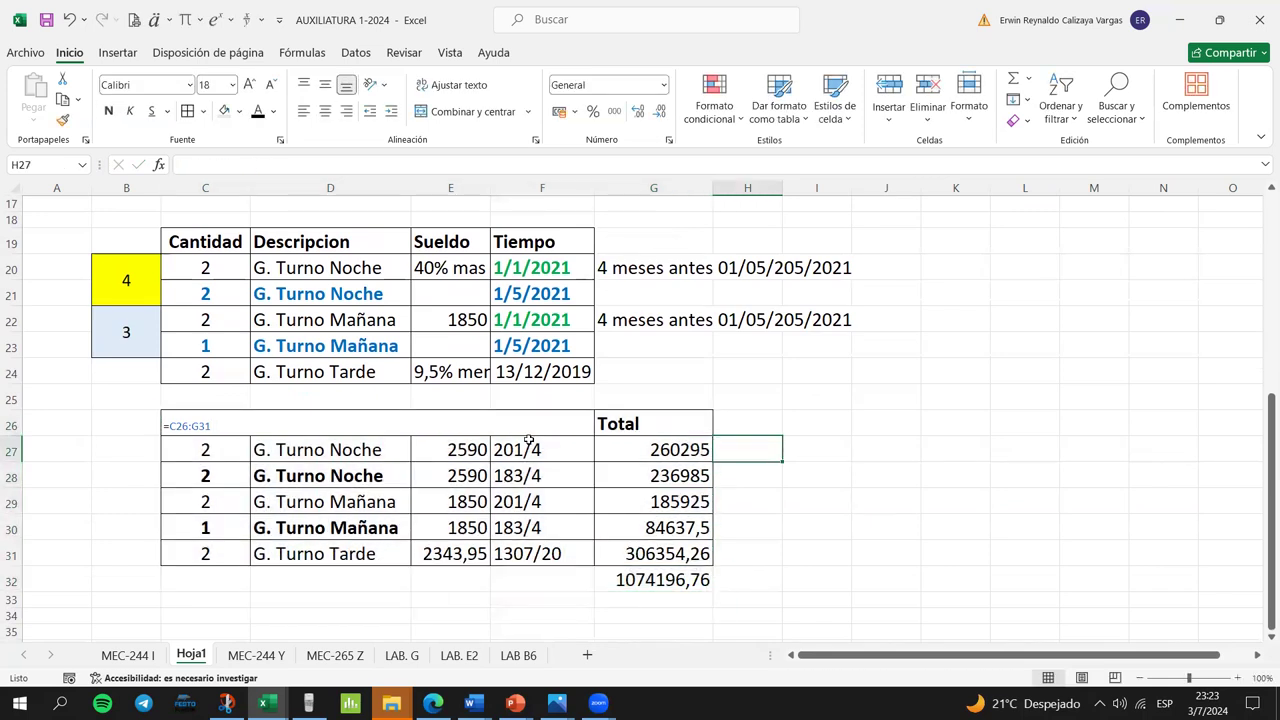
type(")")
key("Escape")
key("ctrl+z")
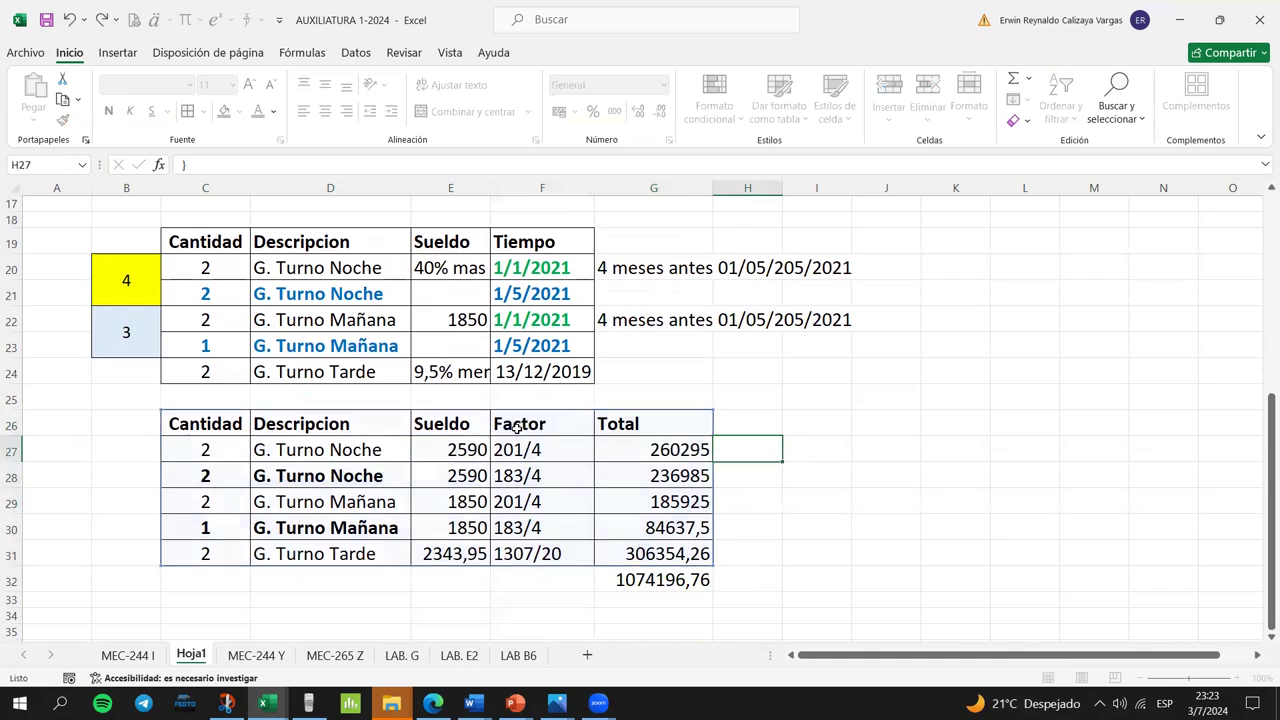
- Check which cells the sum formula in G32 covers and keep it as =SUMA(G27:G31)
key("Left")
key("Down")
key("Down")
key("Down")
key("Down")
key("Down")
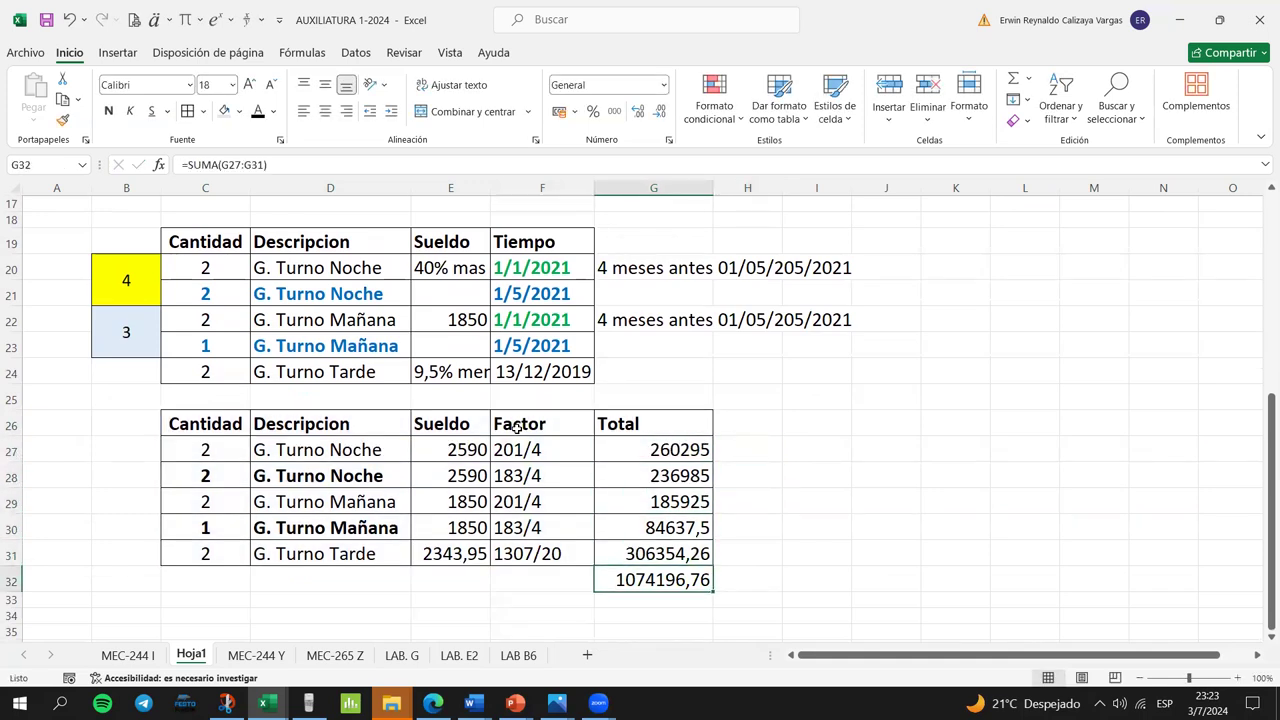
double_click(645, 580)
key("Return")
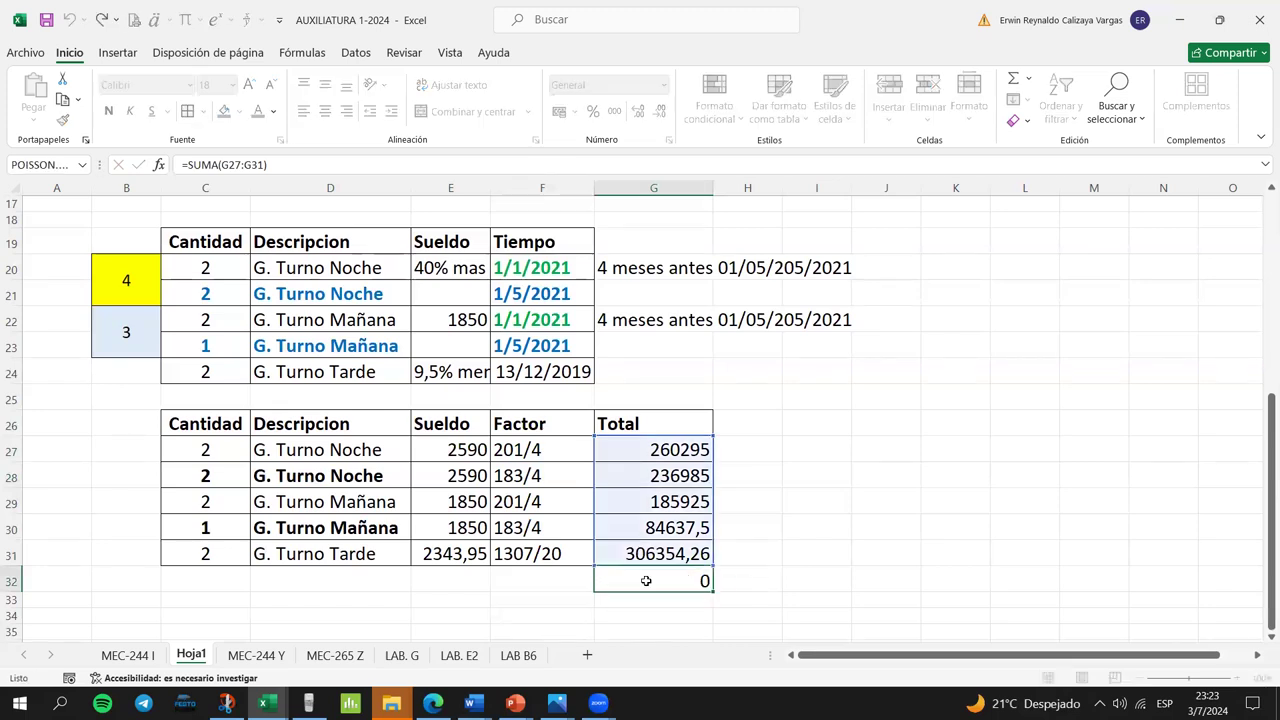
- Copy the totals table C26:G32 and switch to slide 5 of the Letras en madera presentation in PowerPoint
left_click_drag(197, 422, 660, 575)
key("ctrl+c")
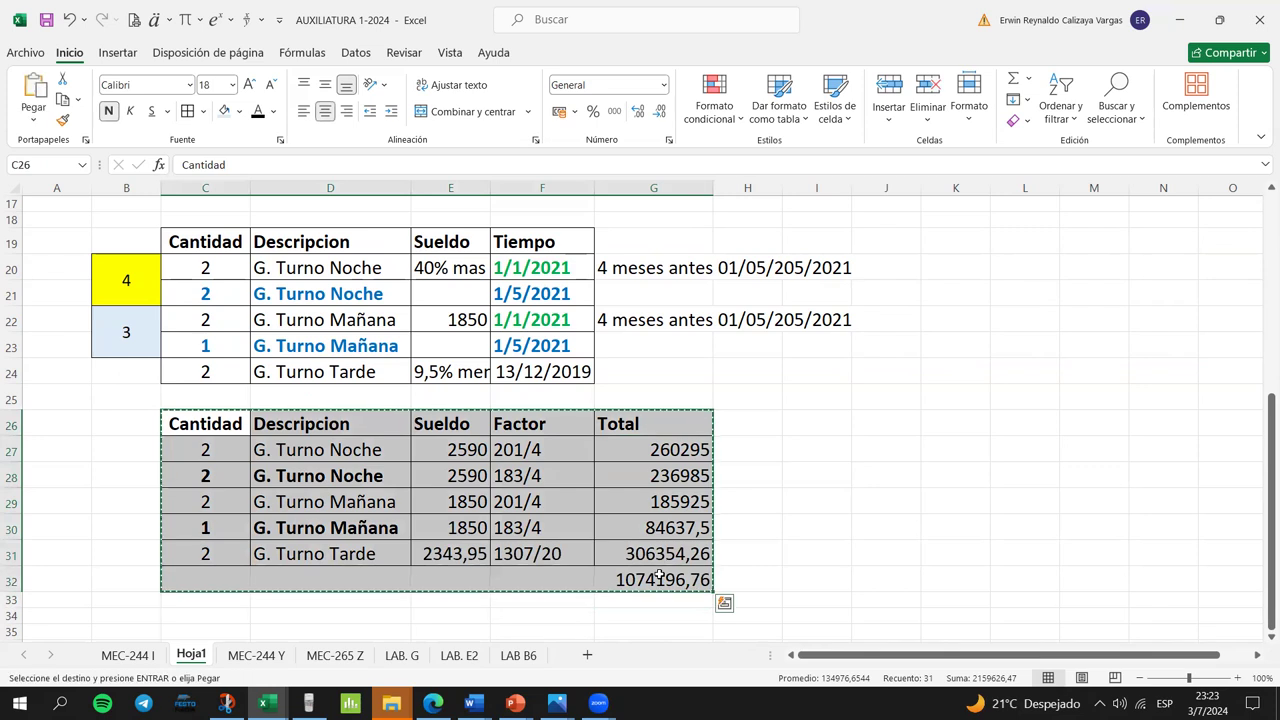
left_click(265, 703)
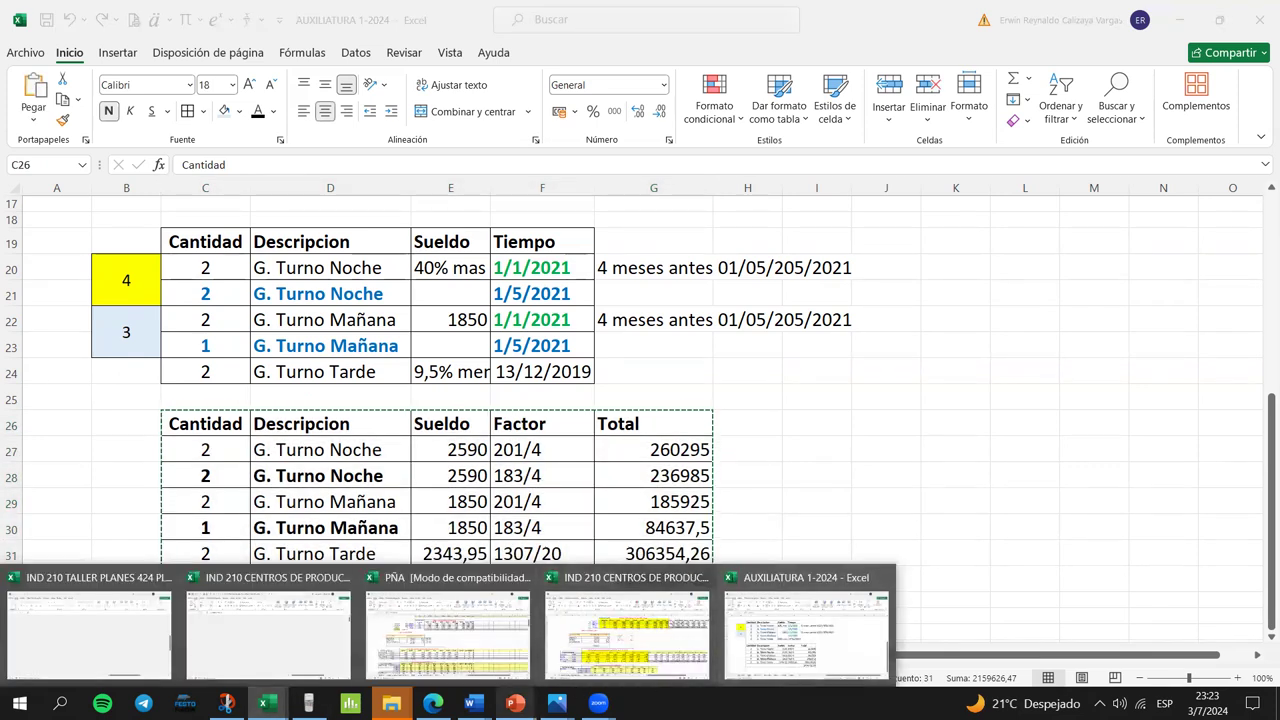
mouse_move(515, 703)
left_click(717, 614)
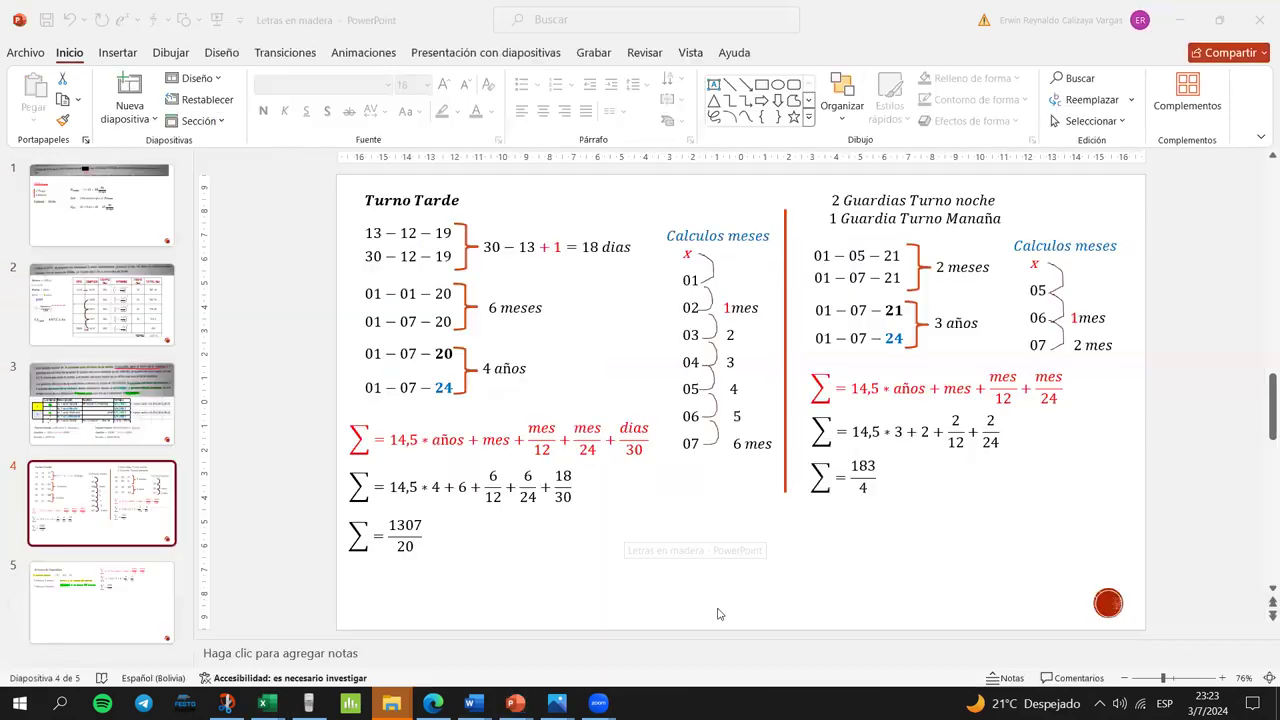
left_click(120, 600)
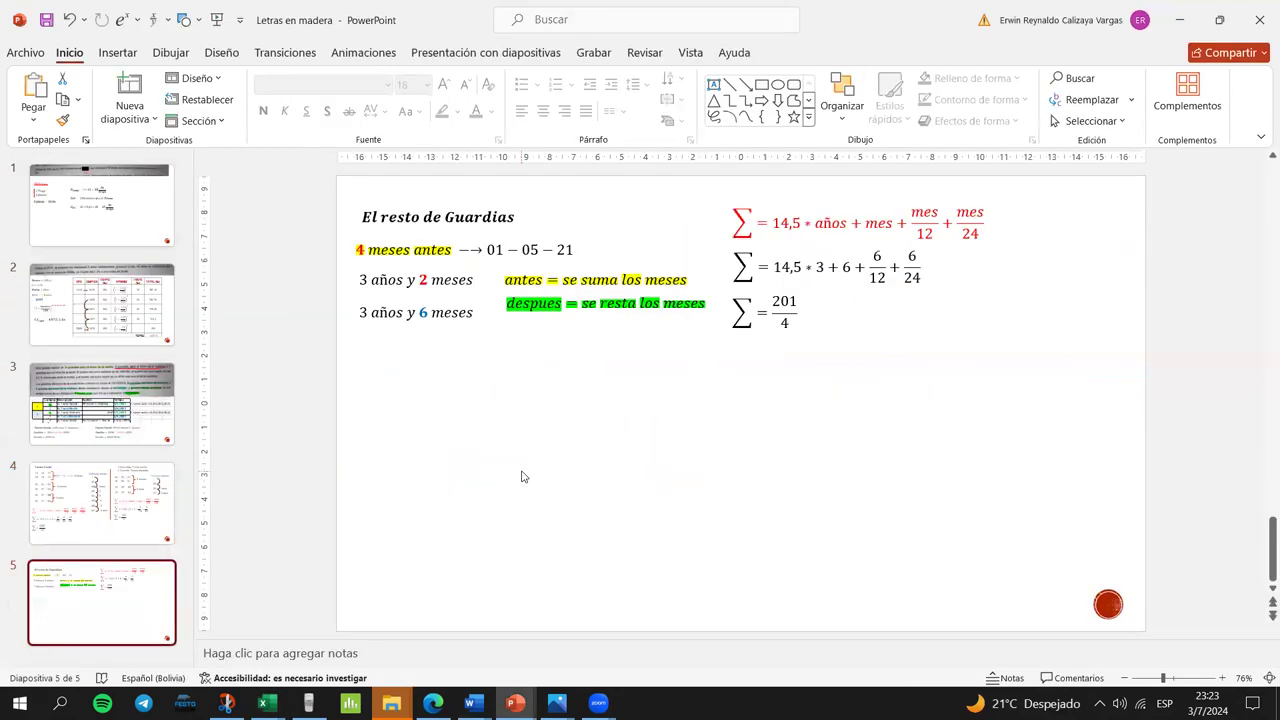
- Paste the copied table as a picture on the slide, enlarge it and place it below the El resto de Guardias calculations
right_click(521, 477)
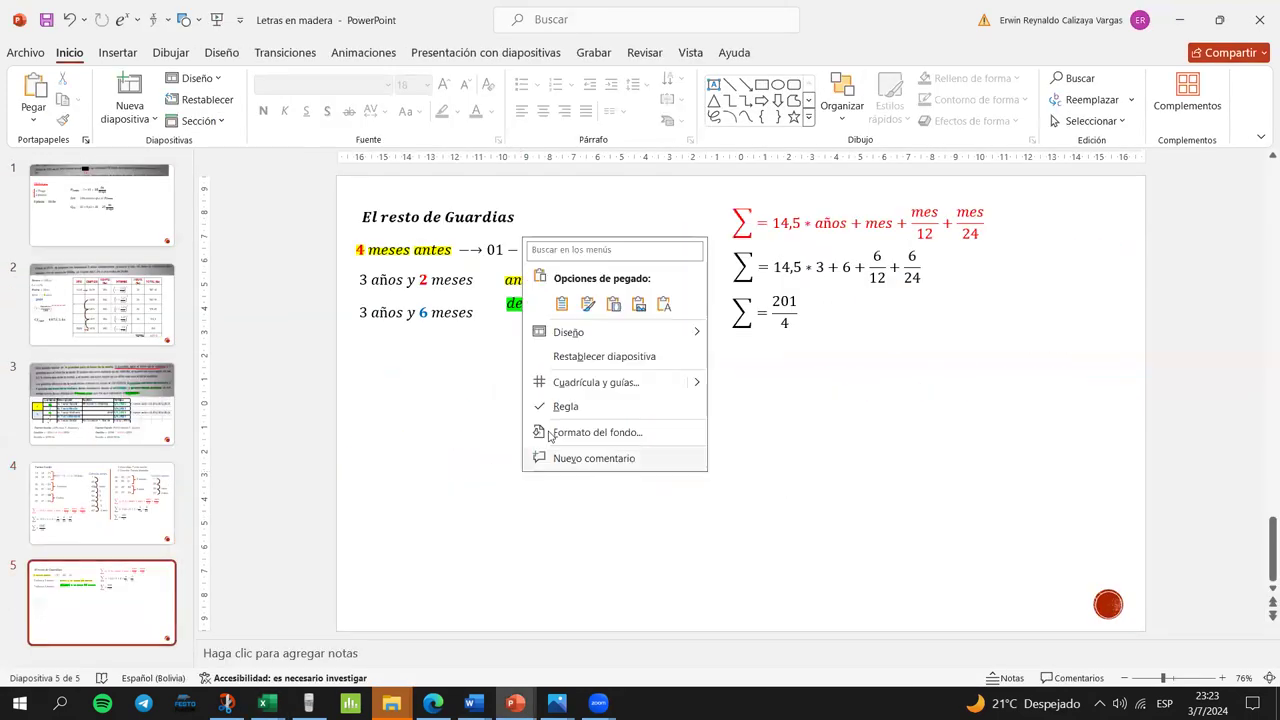
left_click(639, 306)
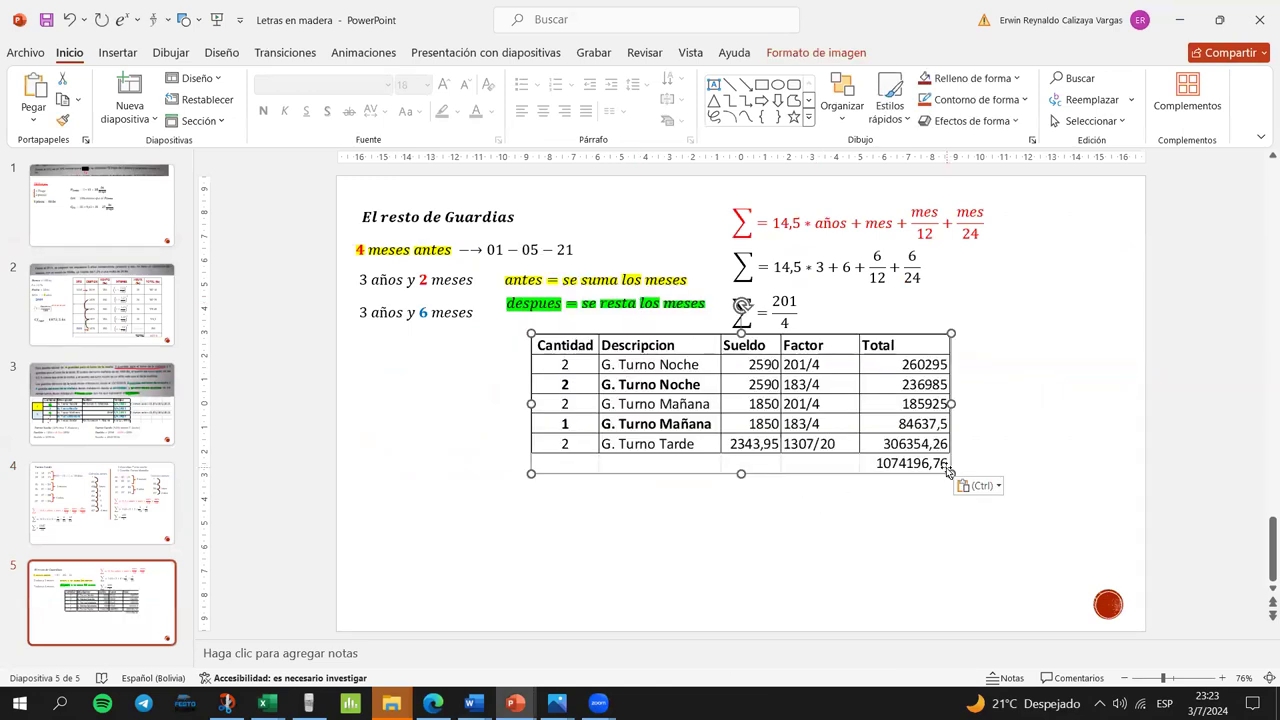
left_click_drag(948, 472, 1047, 505)
left_click_drag(527, 508, 472, 520)
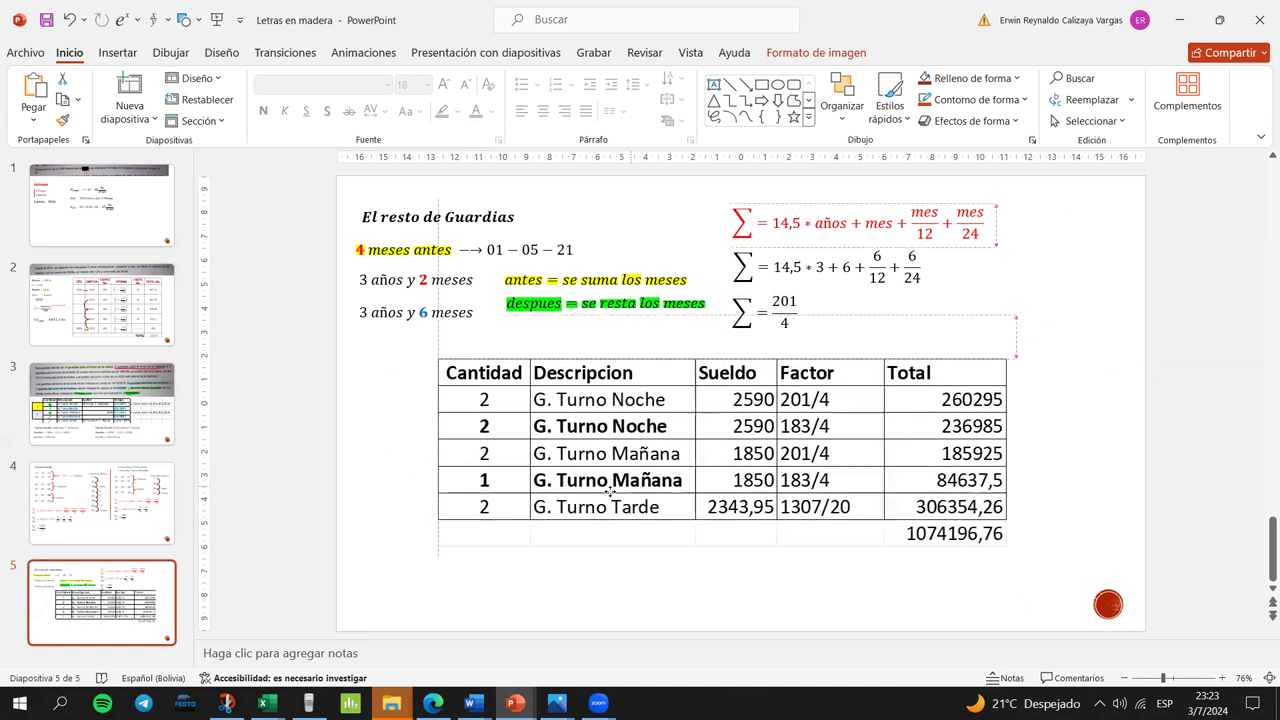